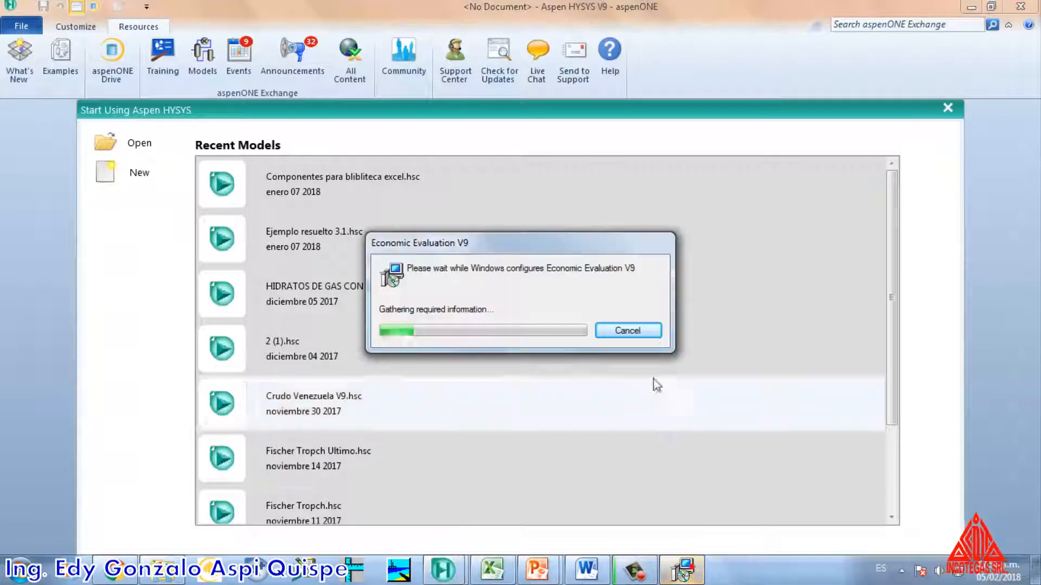
Cancel the Economic Evaluation V9 configuration and add a new component list to the case.
left_click(627, 330)
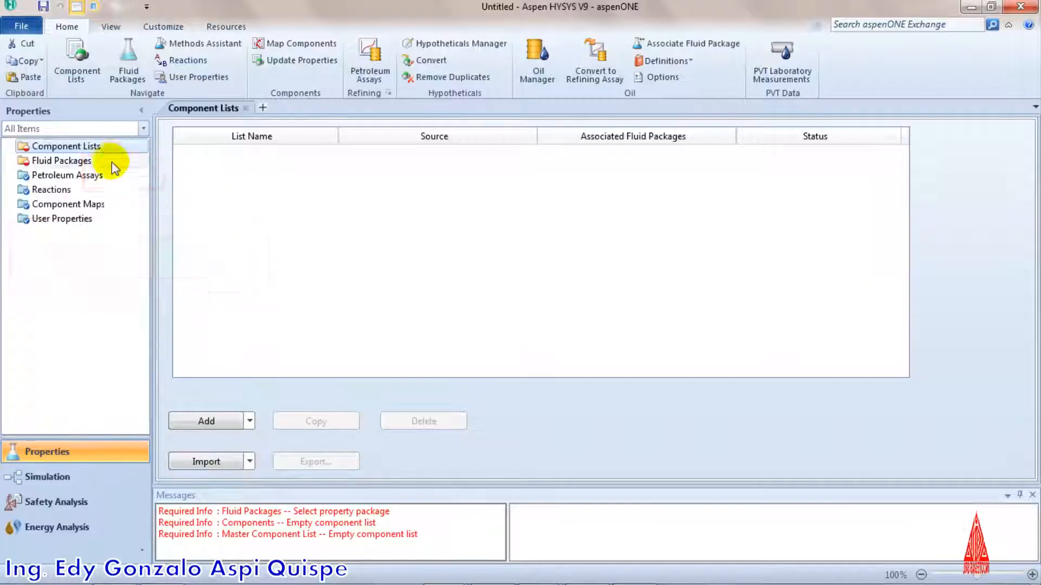
left_click(207, 422)
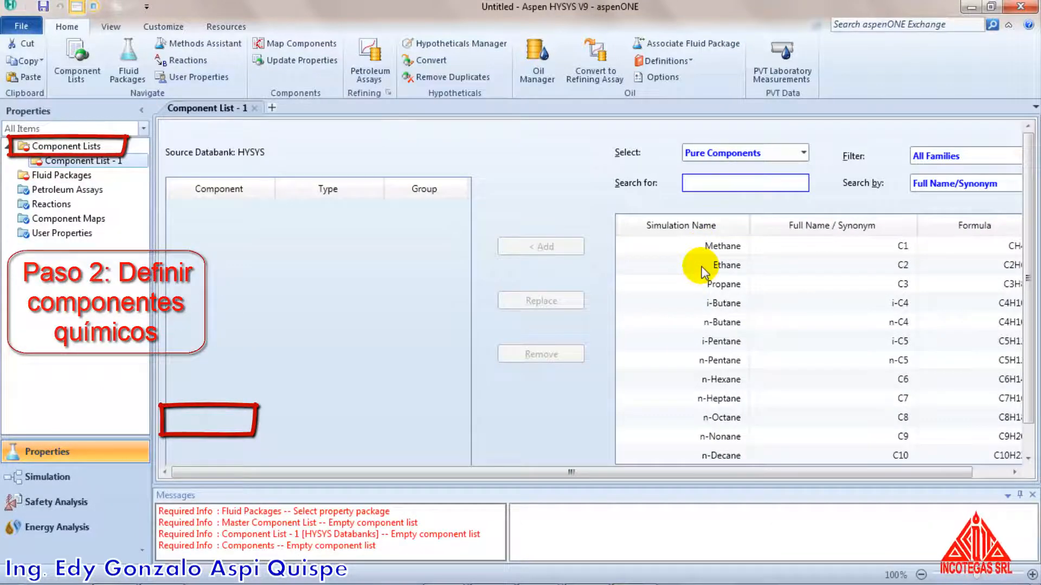
Switch to the PowerPoint slide of Ejemplo resuelto 3.1 to review the component table and process diagram, and return to Aspen HYSYS.
key("alt+Tab")
key("alt+Tab")
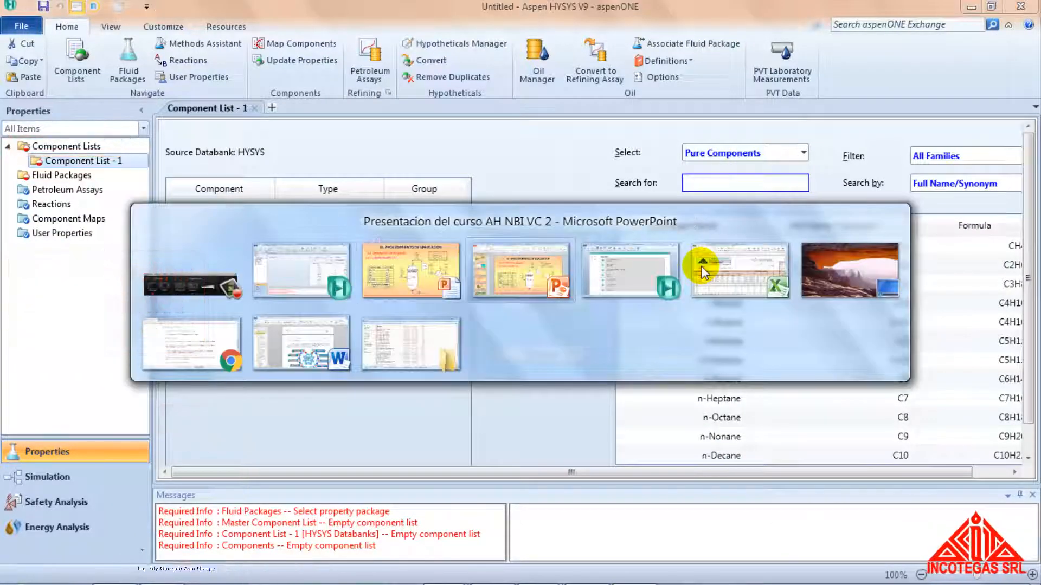
left_click(374, 266)
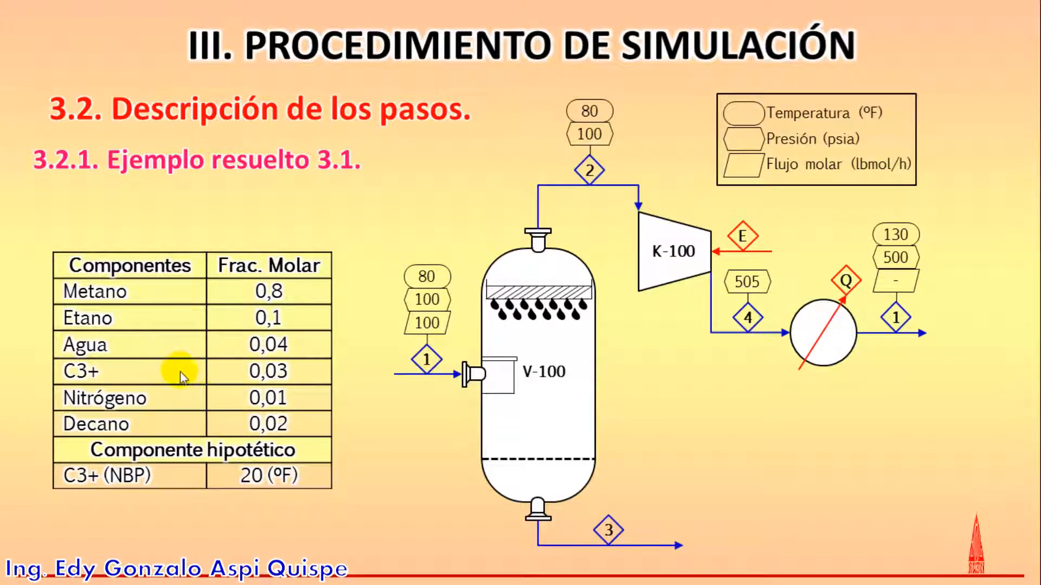
key("alt+Tab")
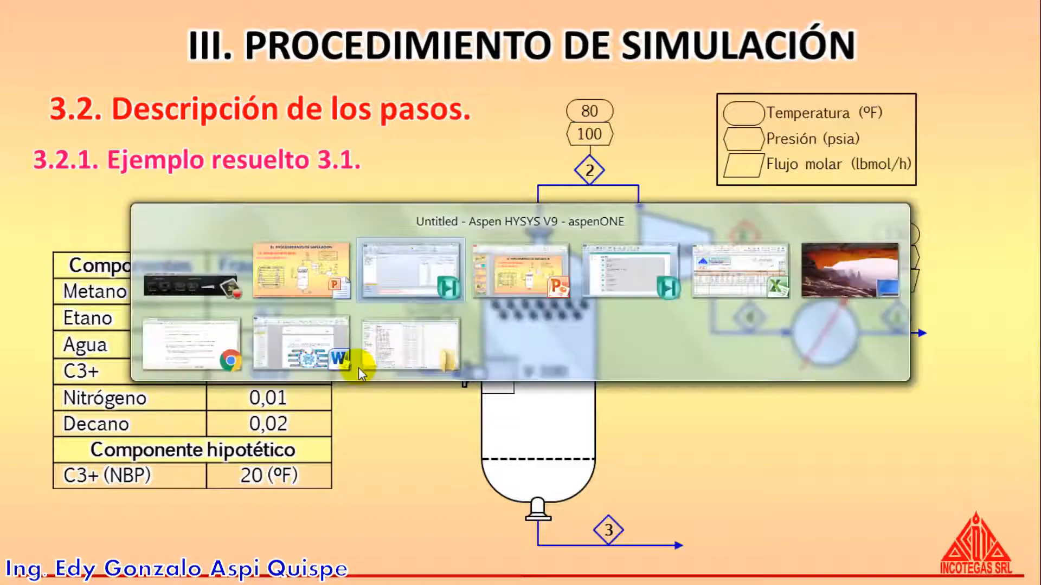
Add the pure components Methane, Ethane and H2O to the component list, searching for water as h2o.
left_click_drag(691, 247, 690, 265)
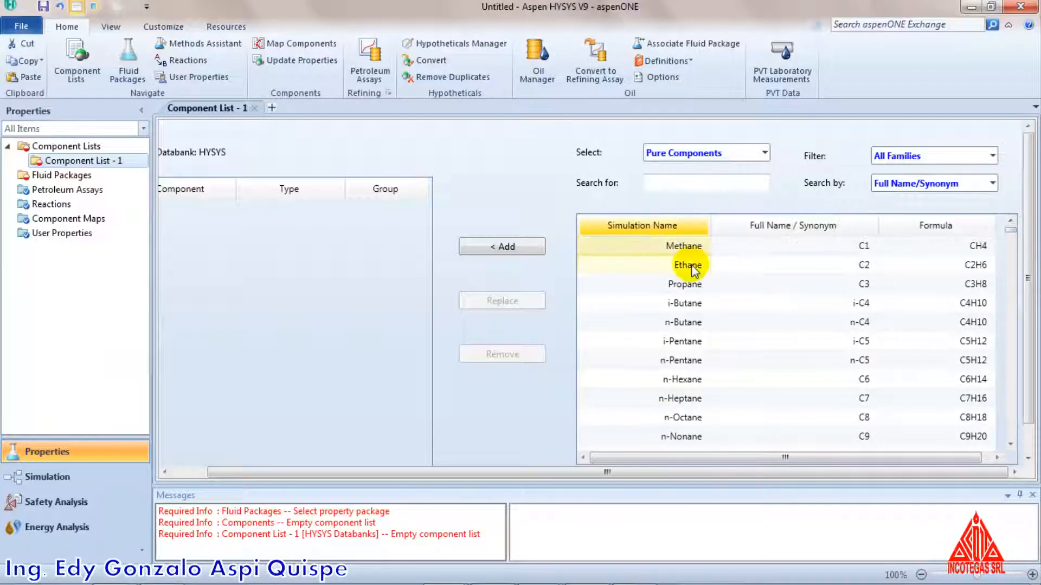
left_click(502, 247)
left_click(692, 187)
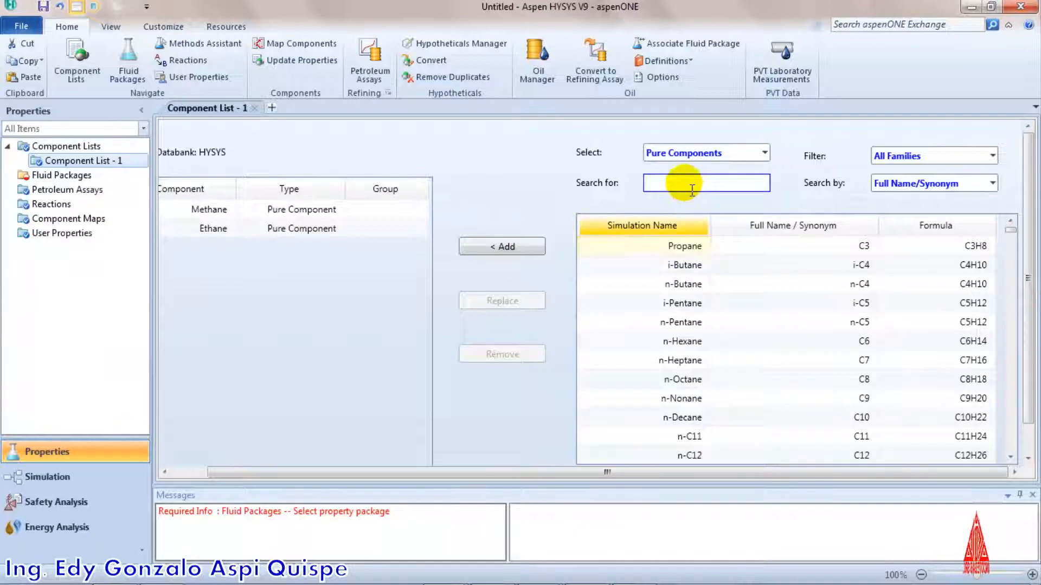
type("h")
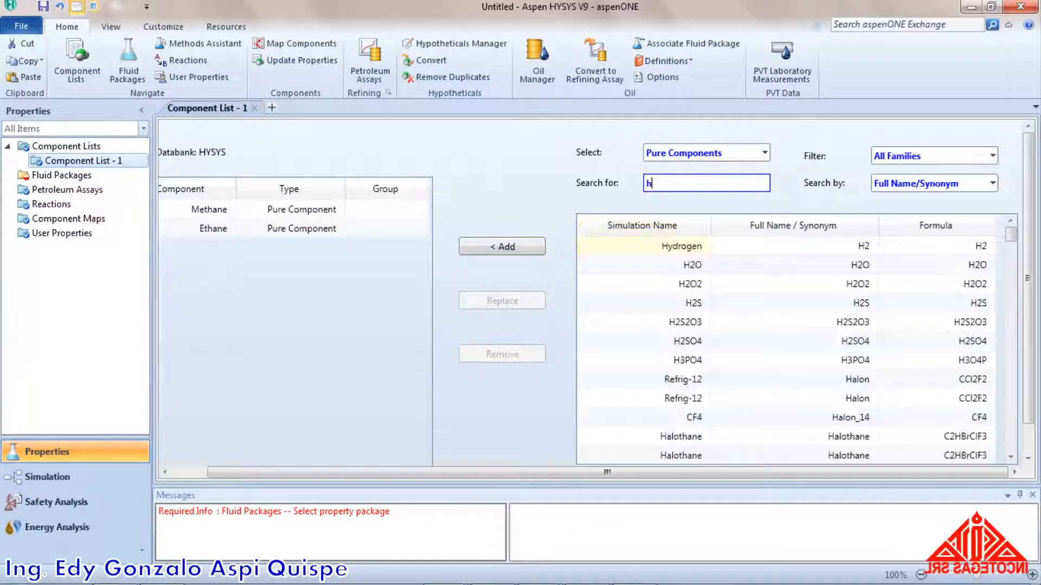
type("2o")
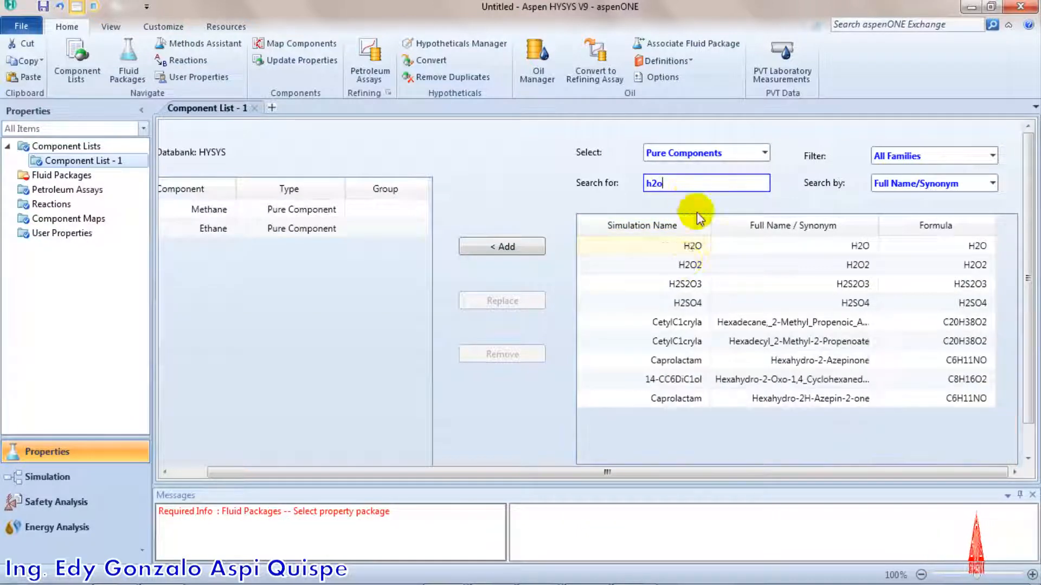
left_click(610, 249)
left_click(512, 248)
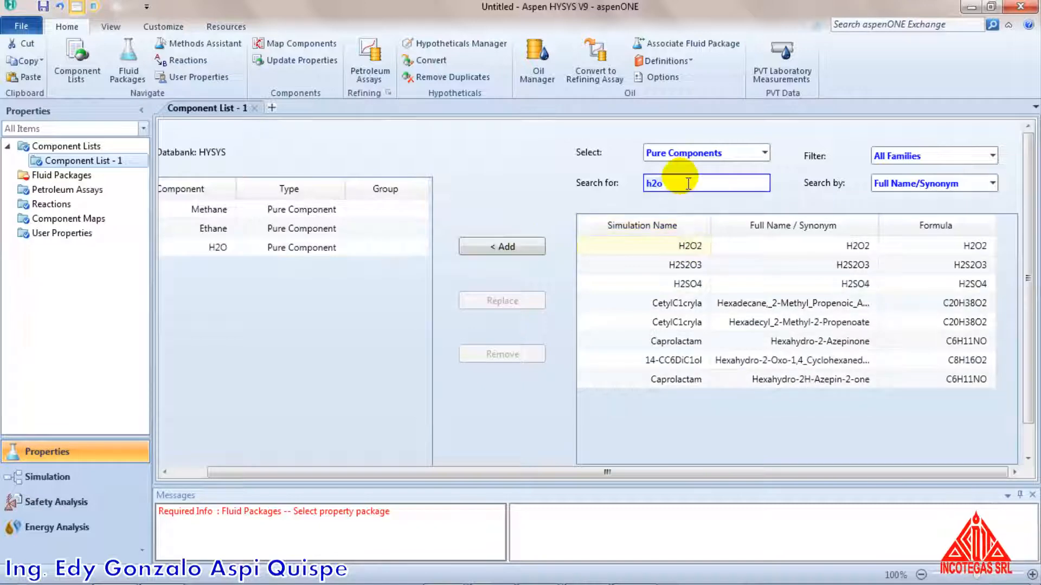
Add the pure components Nitrogen and n-Decane to the component list, searching for nitrogen with n.
left_click(641, 185)
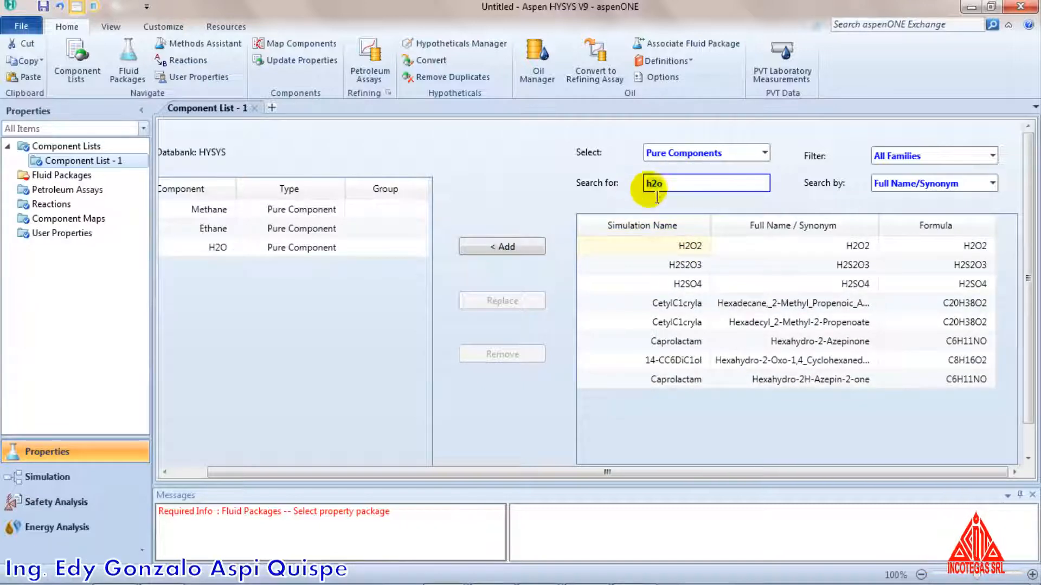
left_click_drag(657, 197, 696, 212)
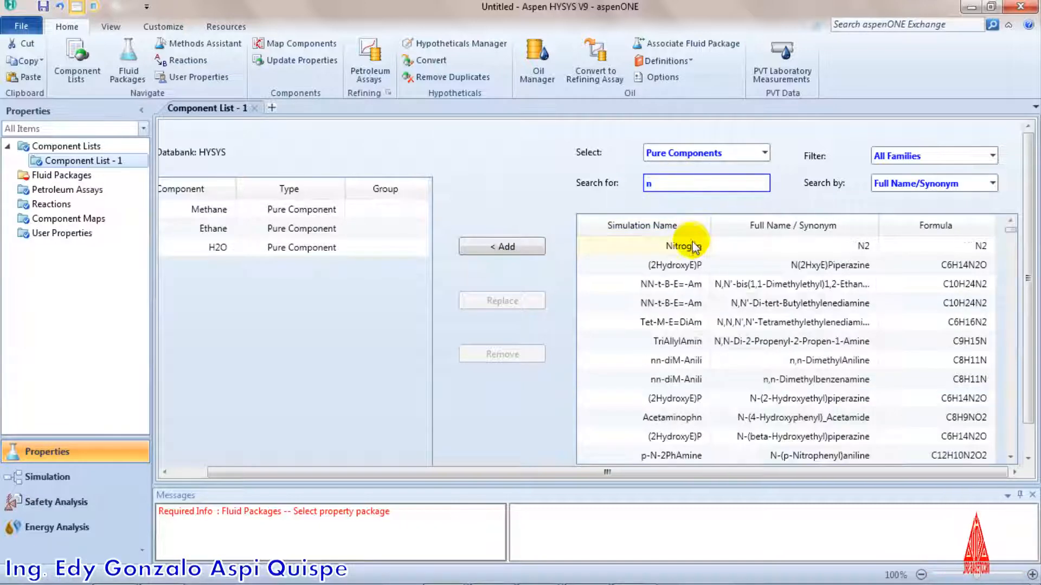
left_click(690, 245)
left_click(504, 247)
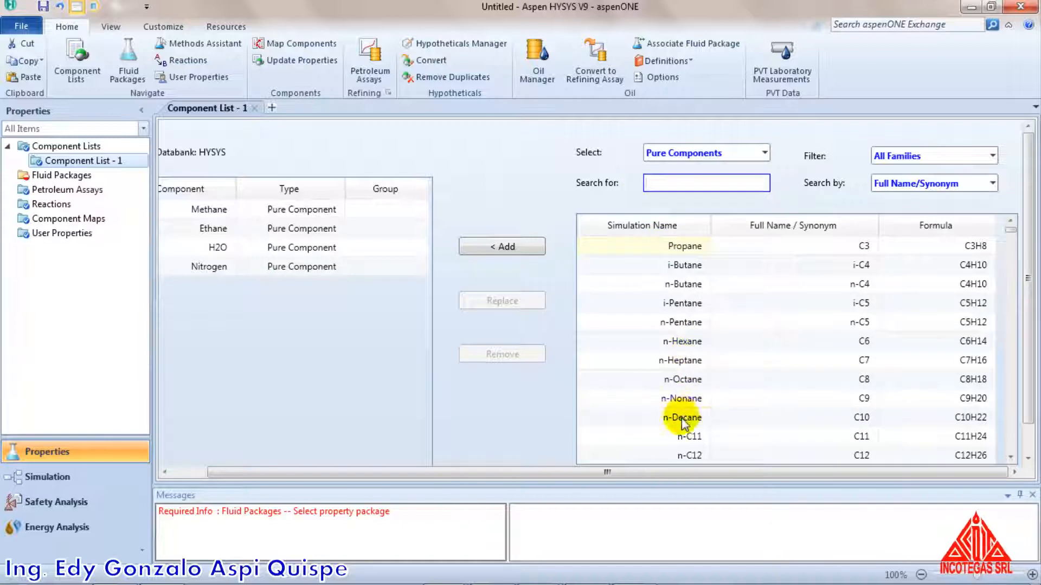
left_click(682, 418)
left_click(512, 249)
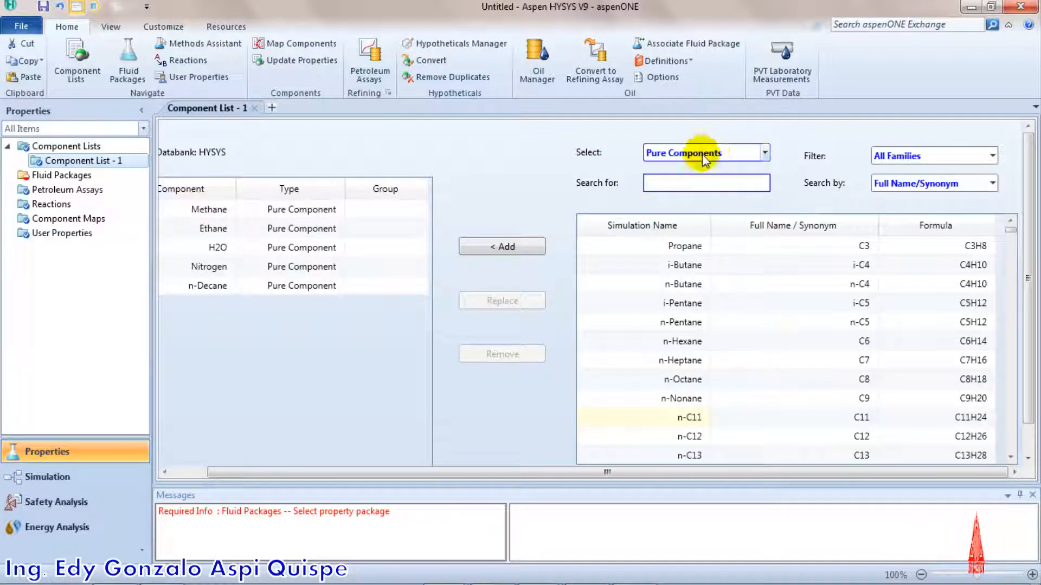
Change the component selection to Hypothetical and set its method to Create and Edit Hypos.
left_click(762, 153)
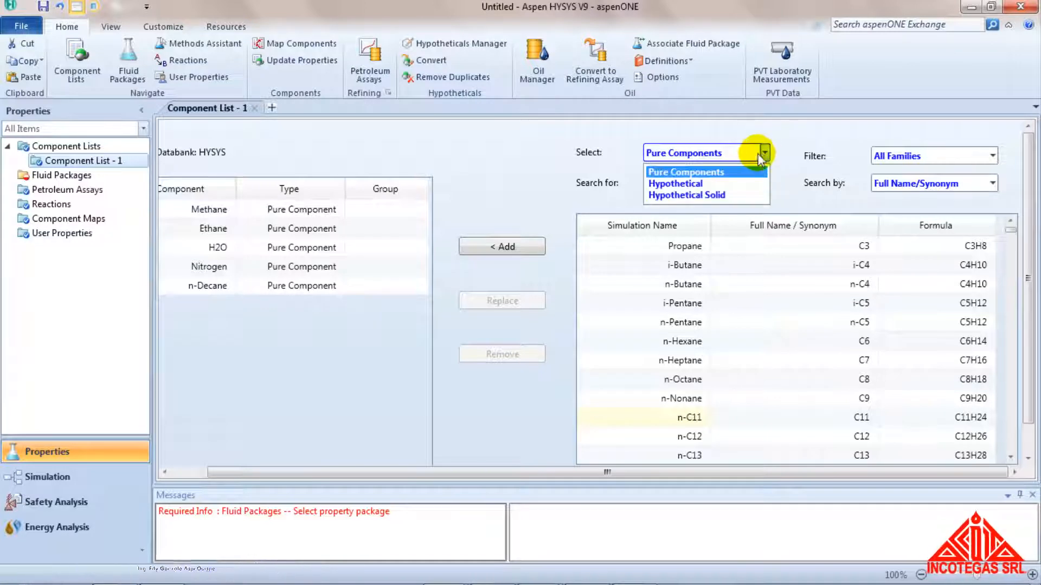
left_click(690, 186)
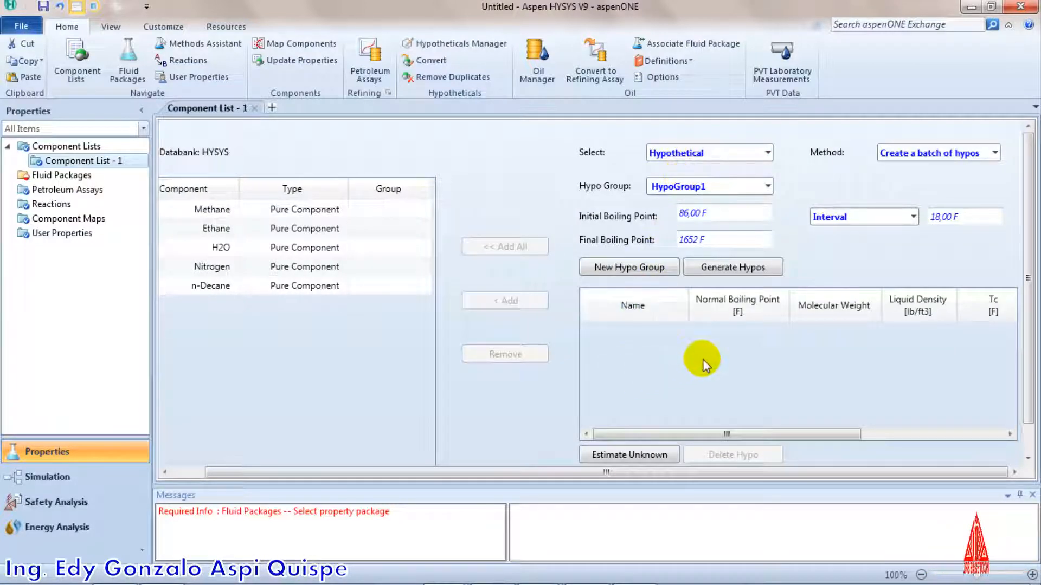
left_click(996, 153)
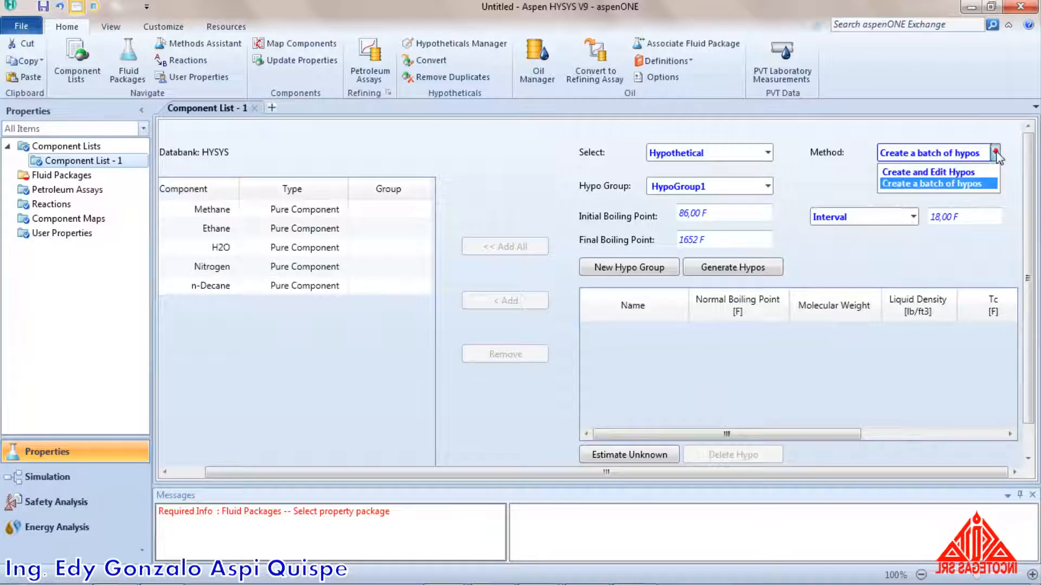
left_click(946, 173)
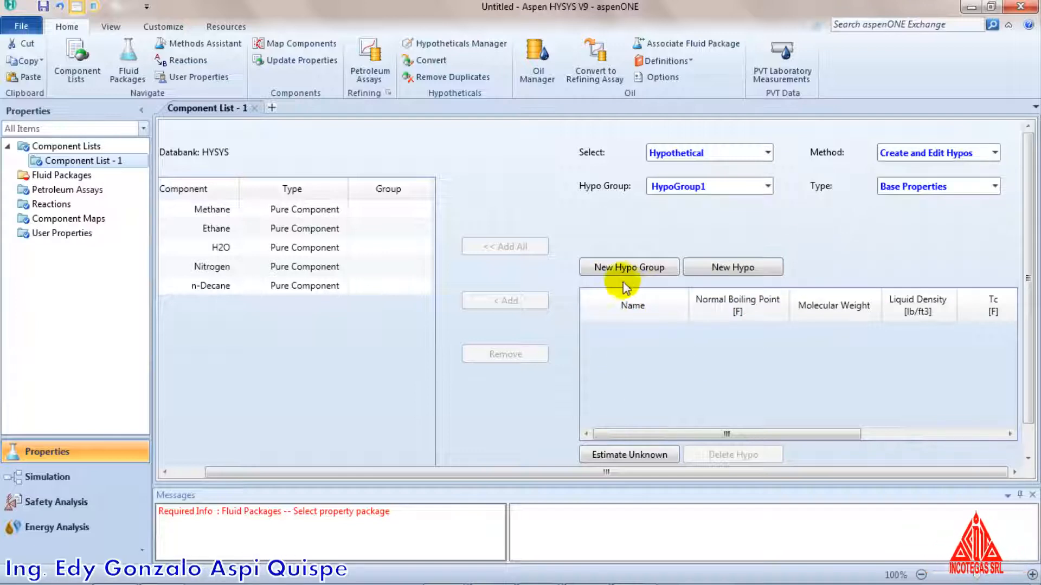
Create a hypothetical component named C3+ in HypoGroup1 with a normal boiling point of 20 F.
left_click(737, 267)
left_click(646, 336)
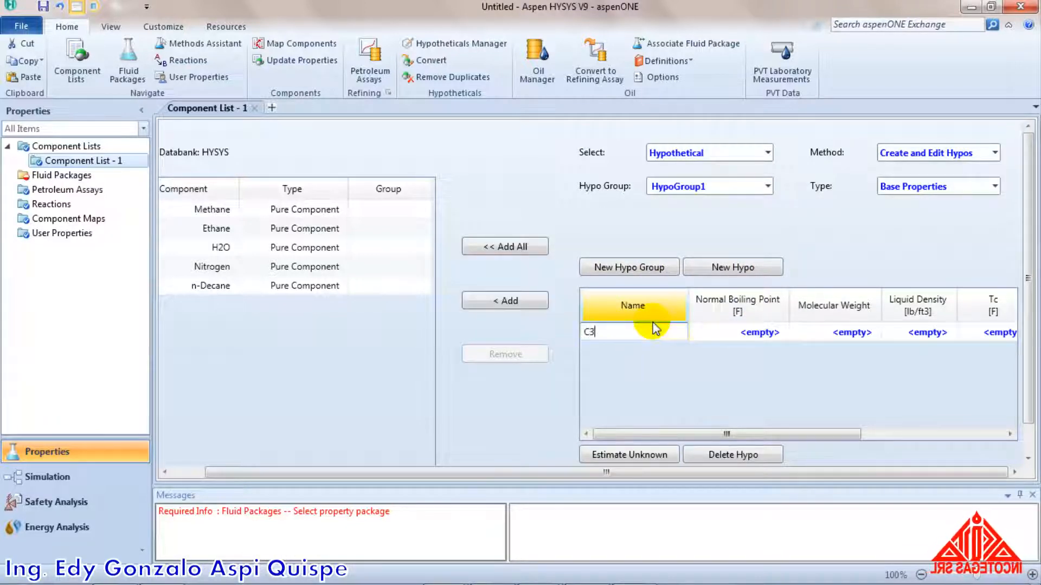
key("Return")
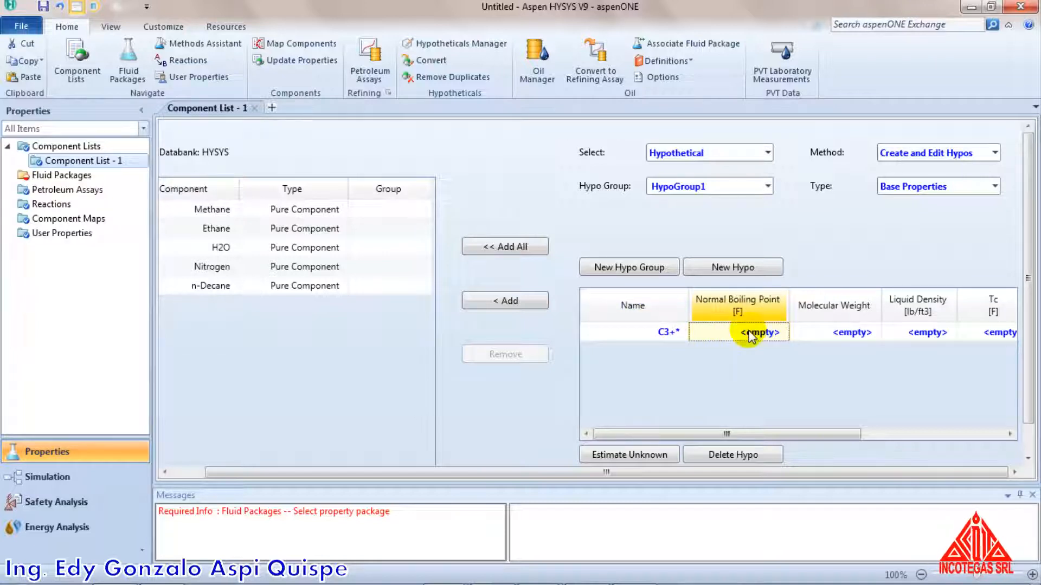
type("20")
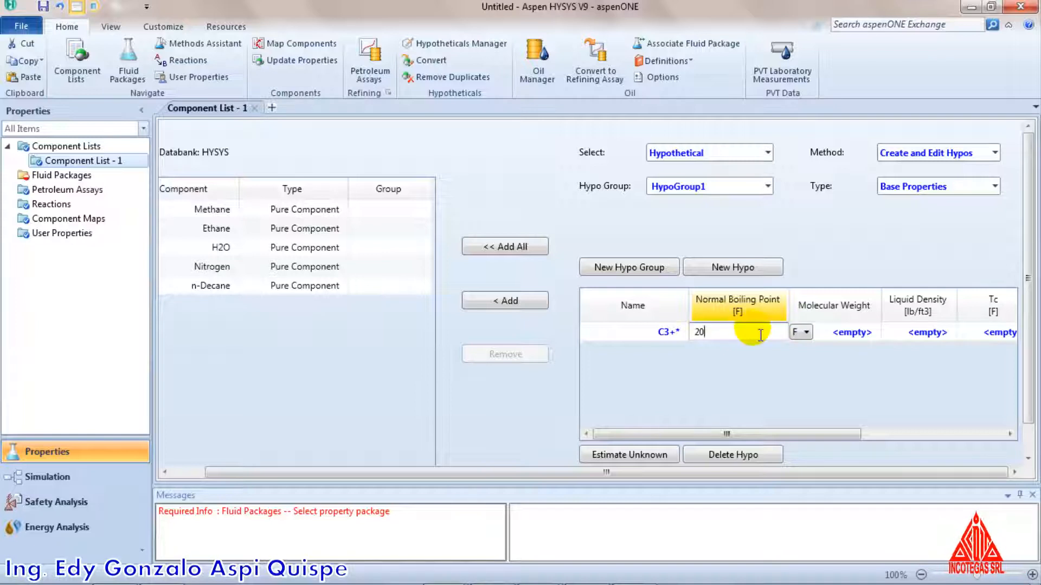
key("Return")
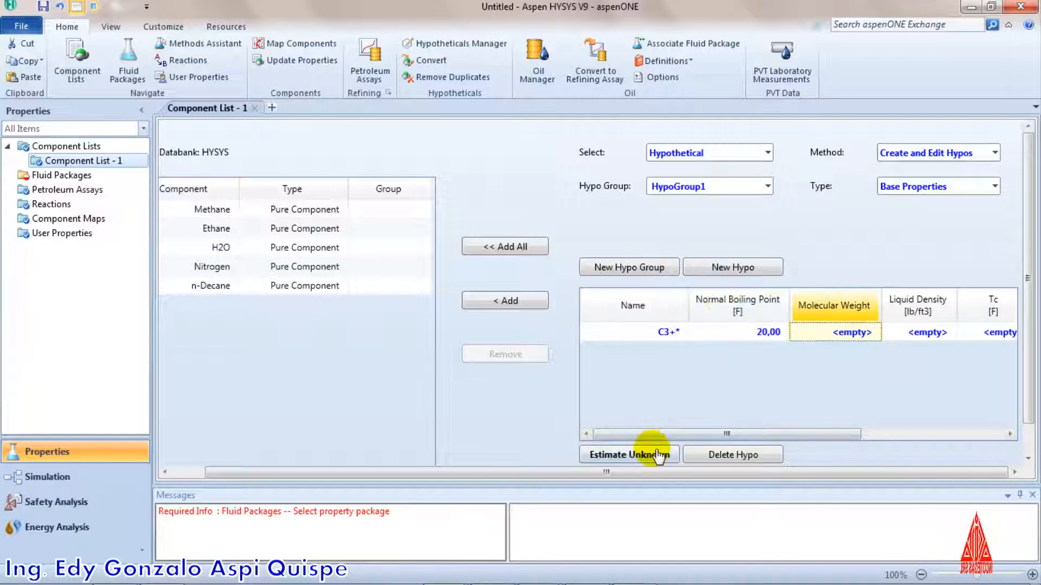
Estimate the unknown properties of the C3+ hypothetical component and add it to the component list.
left_click(659, 456)
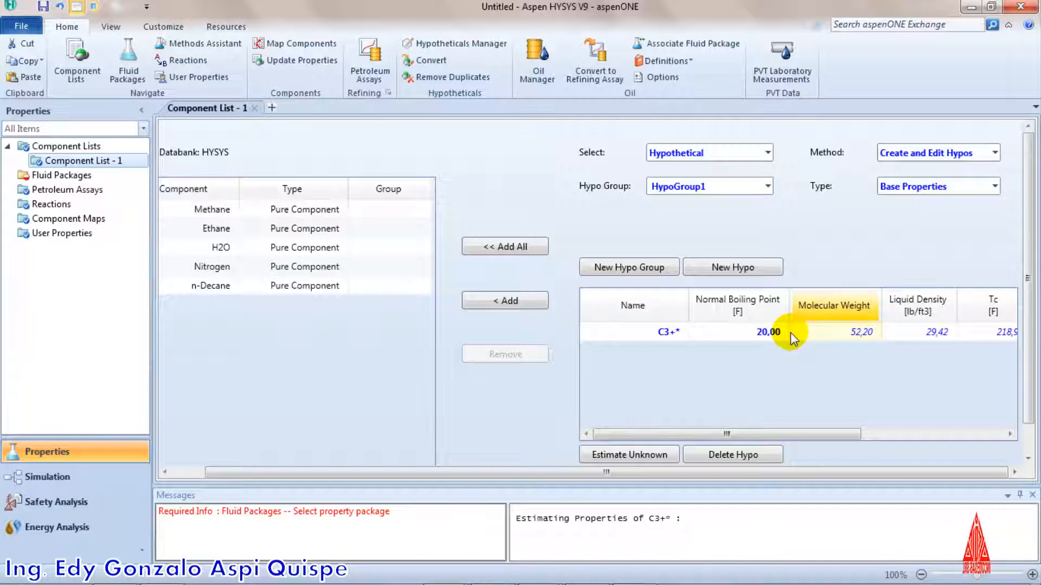
mouse_move(788, 333)
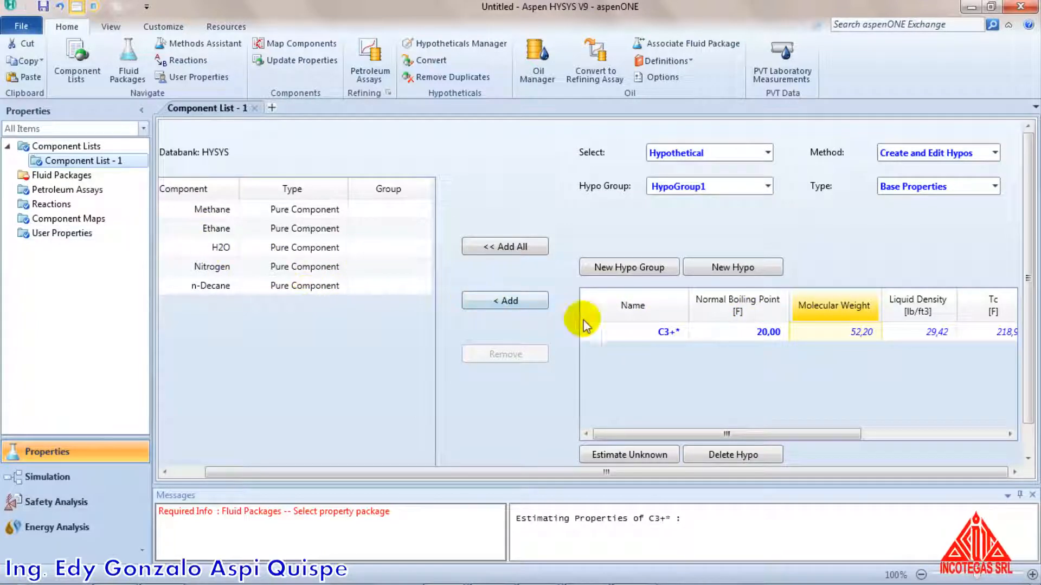
left_click(630, 331)
left_click(512, 305)
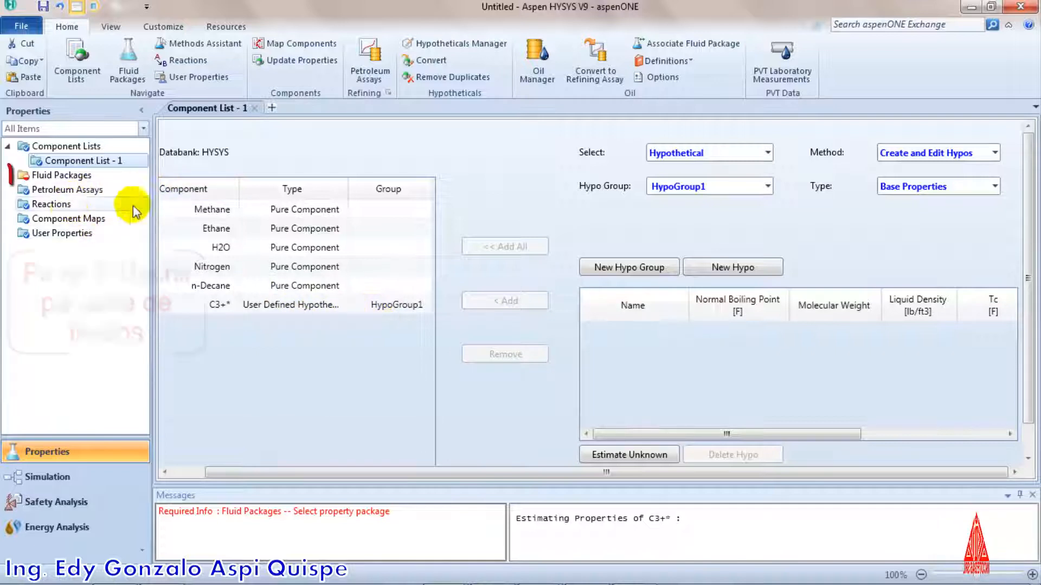
Add a fluid package based on the Peng-Robinson property package, cancelling the Economic Evaluation setup prompt.
double_click(72, 175)
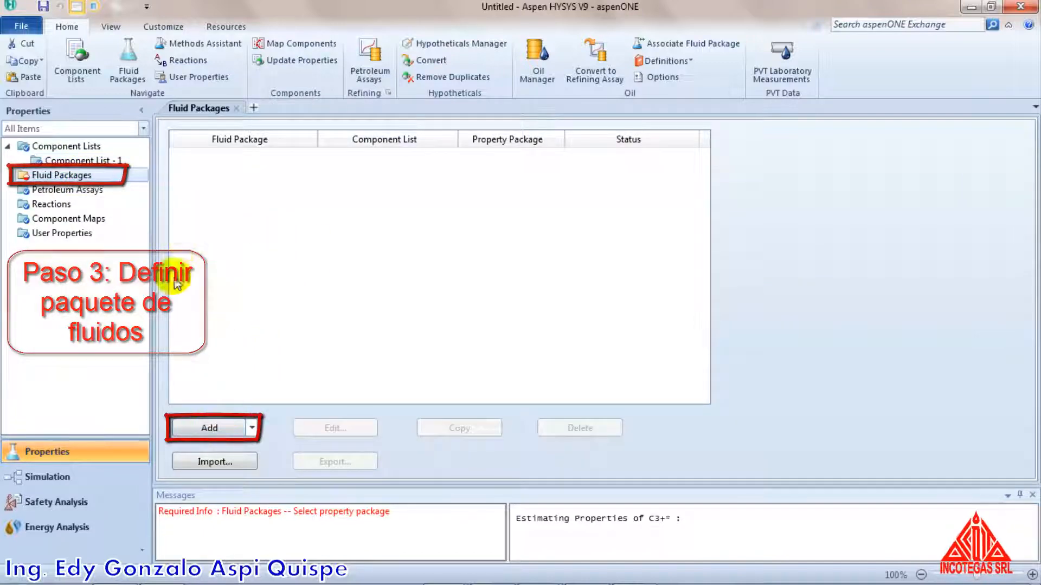
left_click(224, 430)
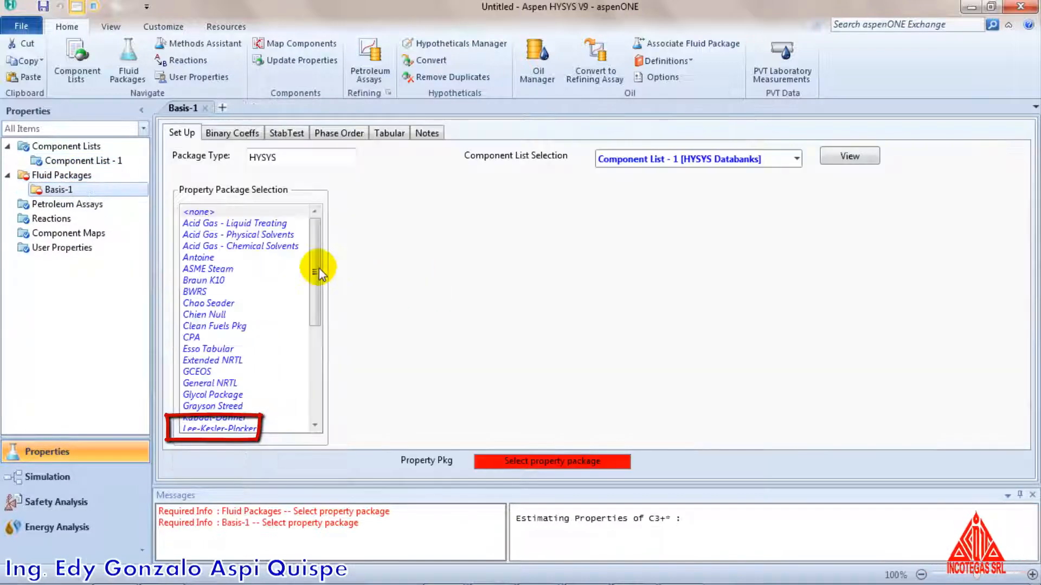
left_click_drag(318, 267, 319, 277)
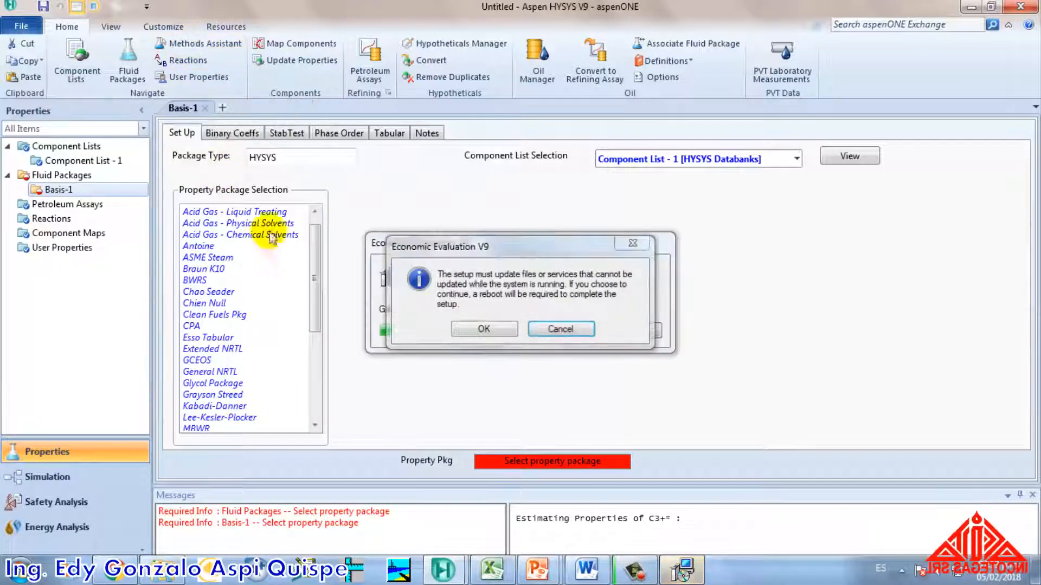
left_click(560, 329)
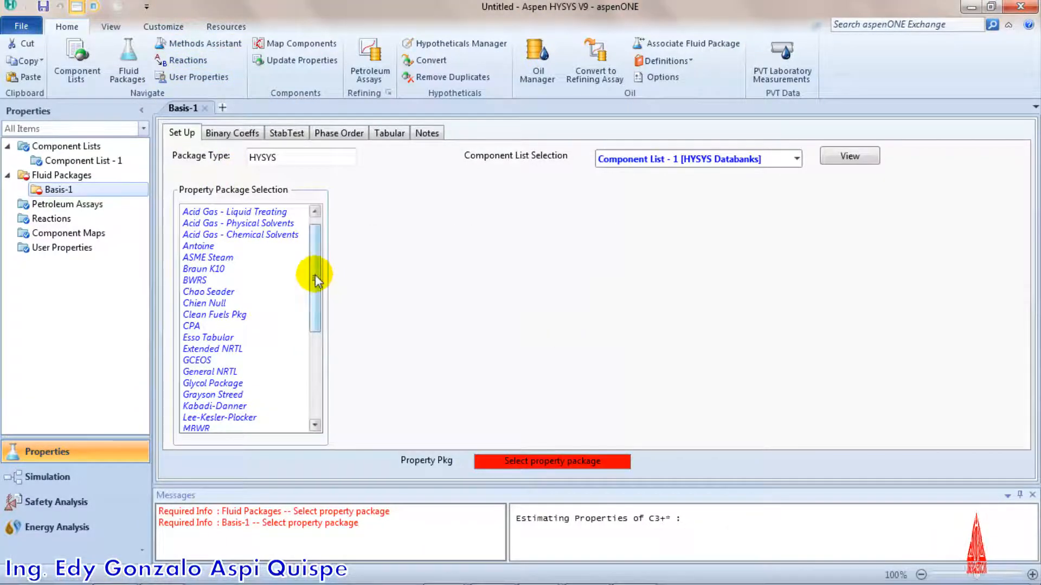
left_click_drag(317, 280, 312, 313)
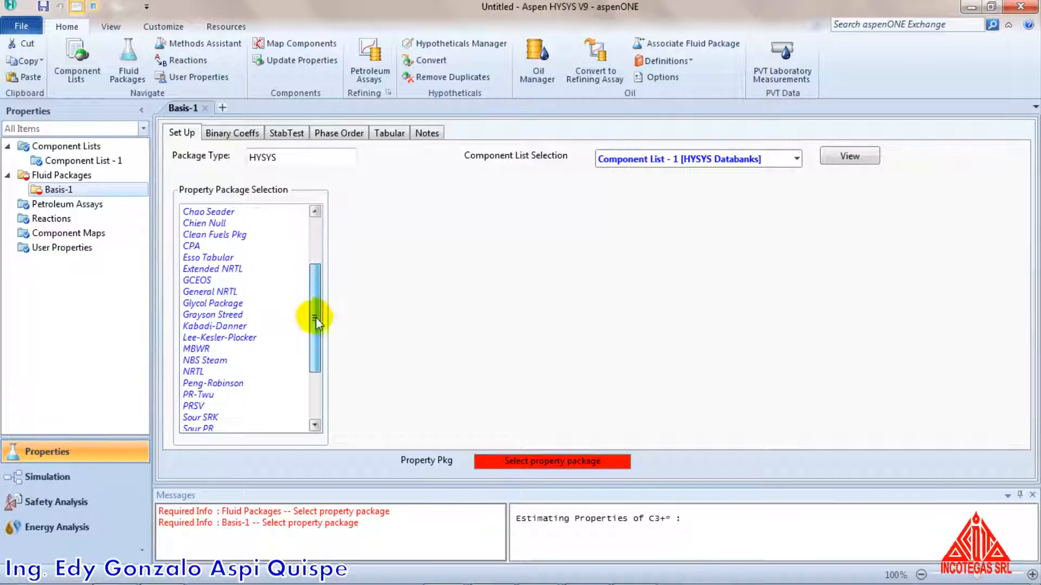
left_click(243, 382)
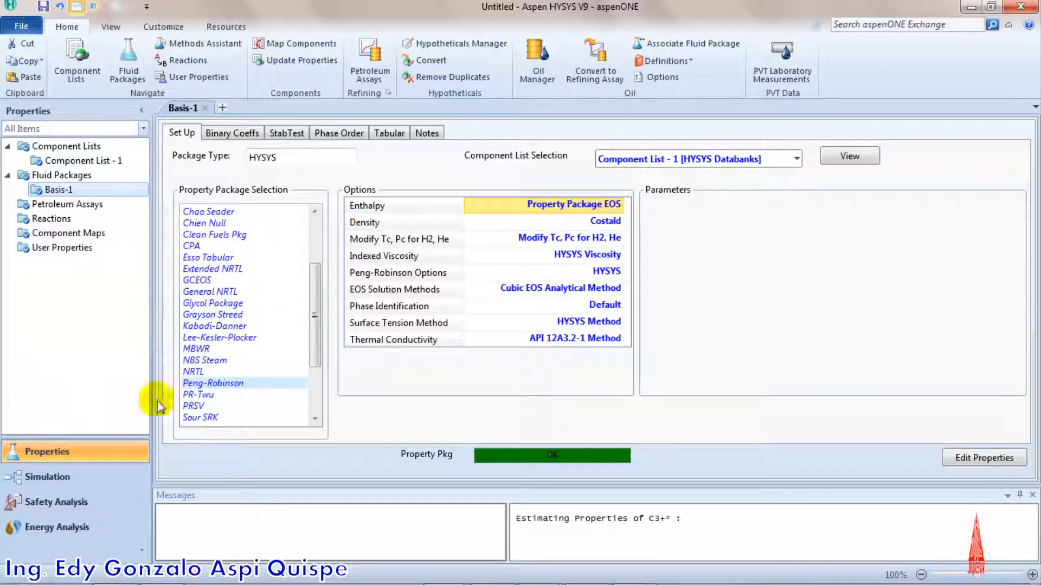
Open the Simulation environment and enlarge the flowsheet area by docking the Palette, collapsing the economics and energy dashboards and closing Messages.
left_click(88, 475)
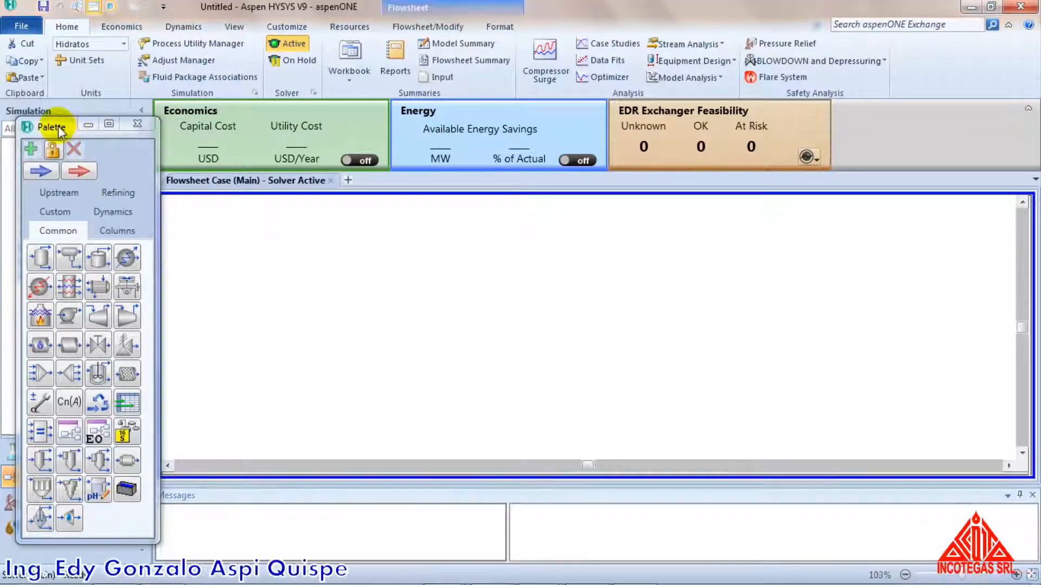
left_click_drag(62, 127, 623, 331)
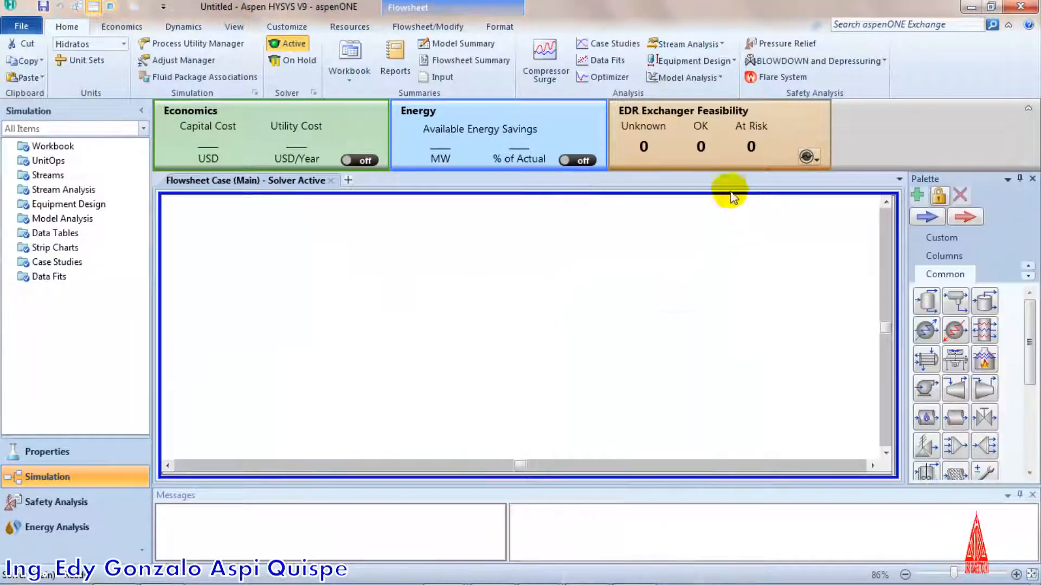
left_click(1029, 110)
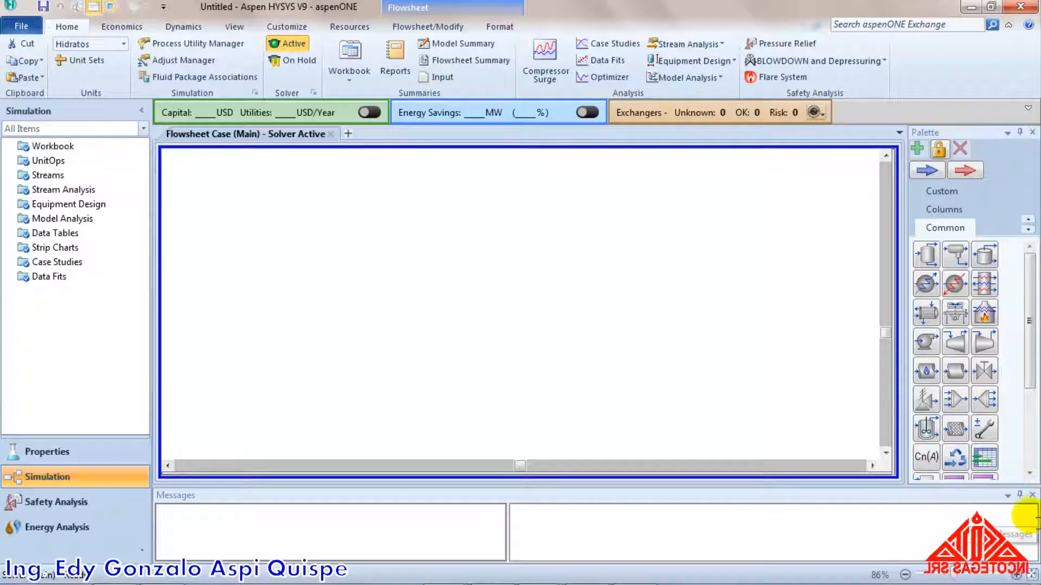
left_click(1032, 495)
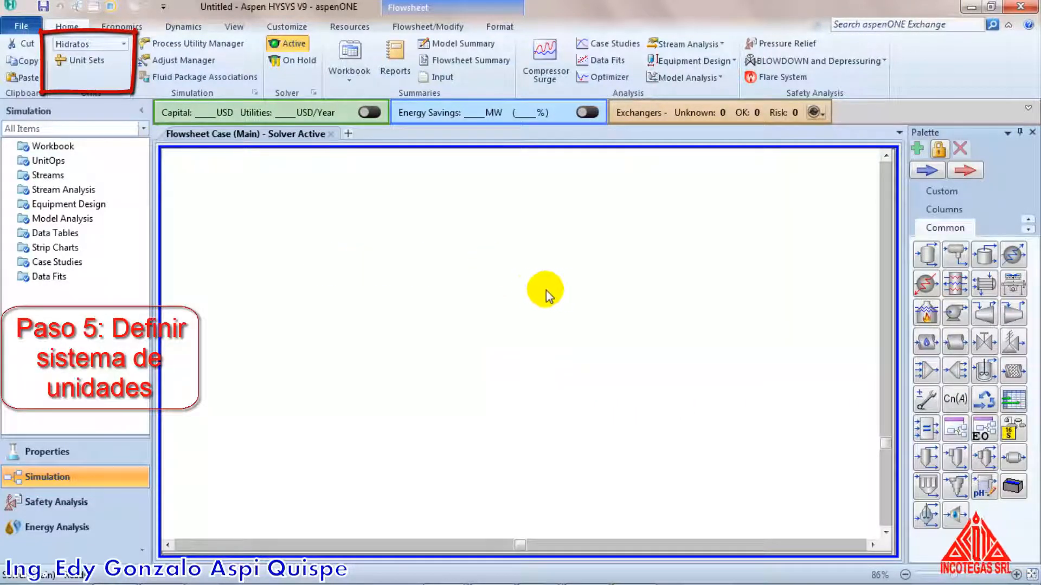
Set the simulation's unit system to Field.
left_click(124, 45)
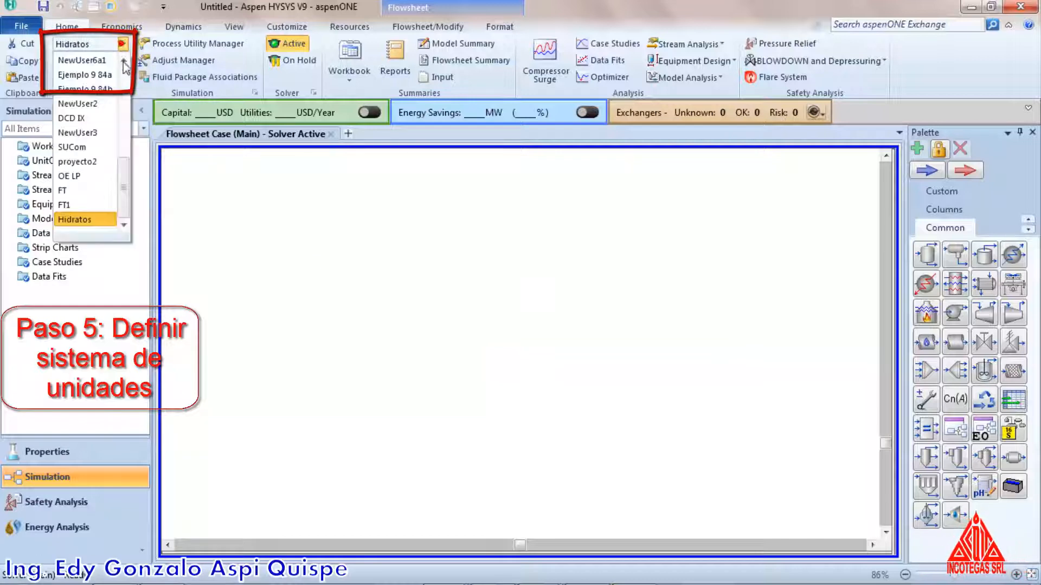
left_click_drag(124, 167, 140, 87)
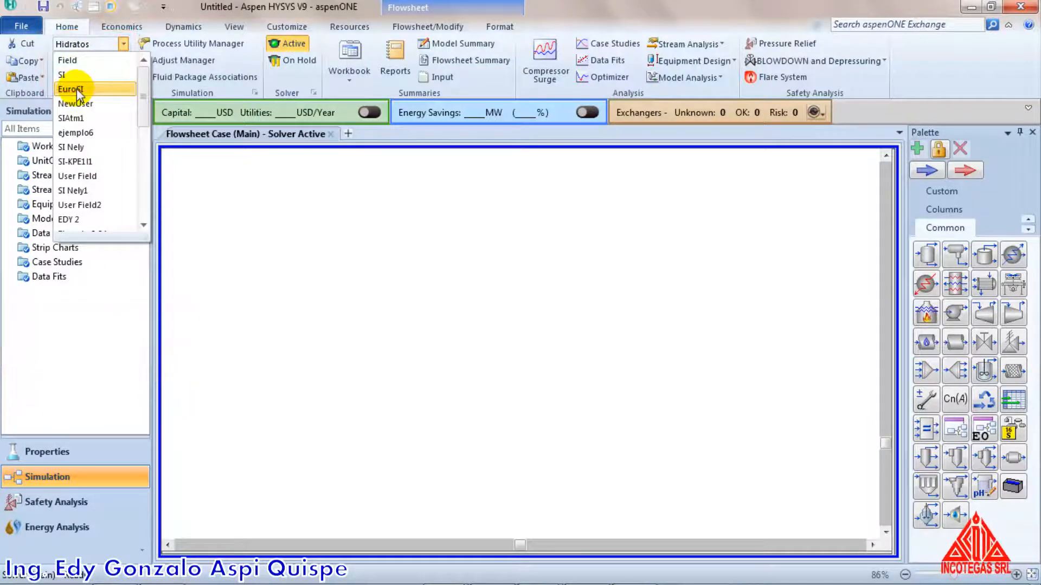
left_click(67, 60)
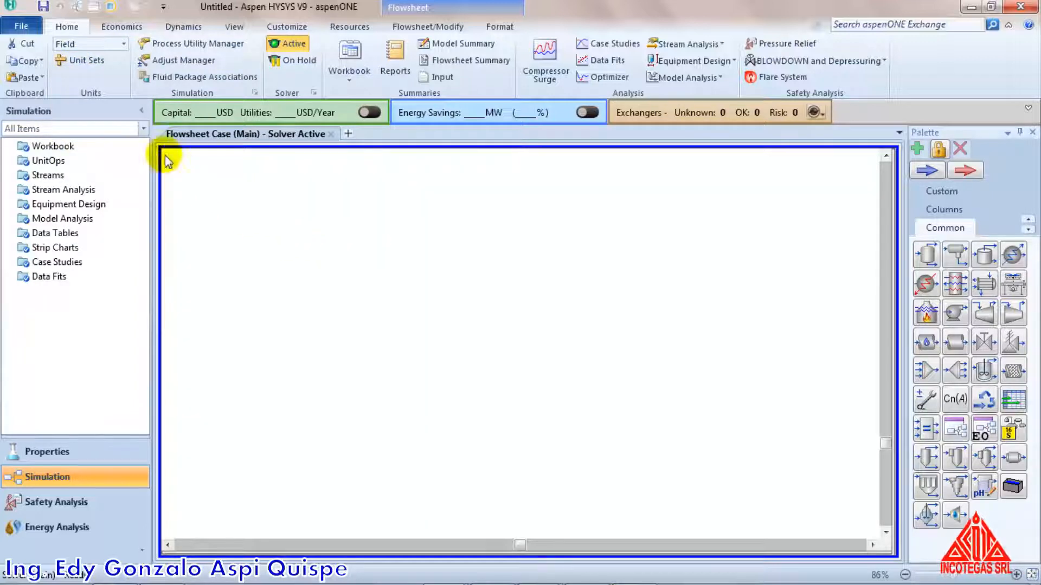
Insert a material stream at the upper left of the flowsheet and open its specification window.
left_click(925, 171)
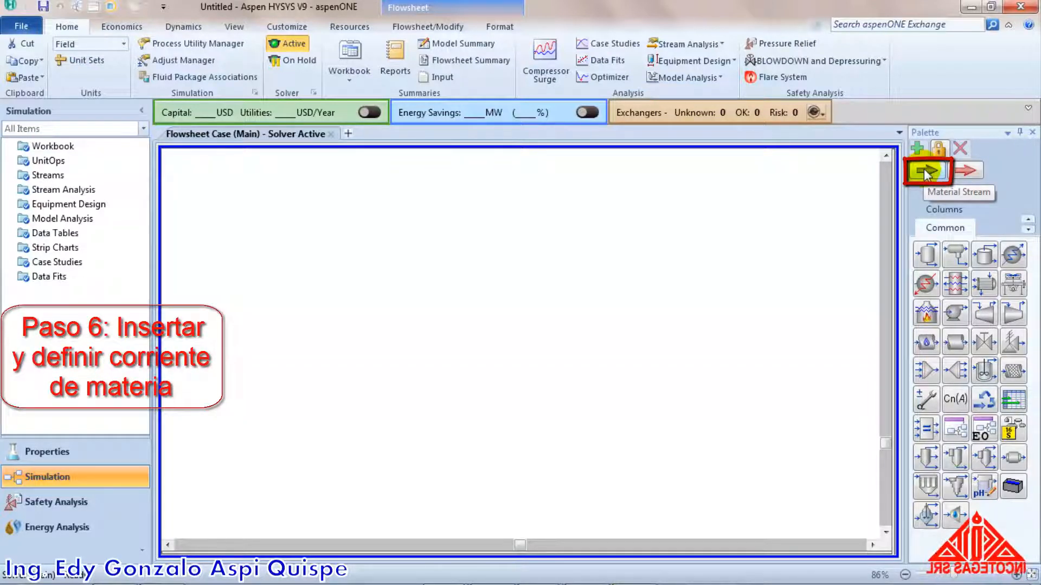
left_click(332, 280)
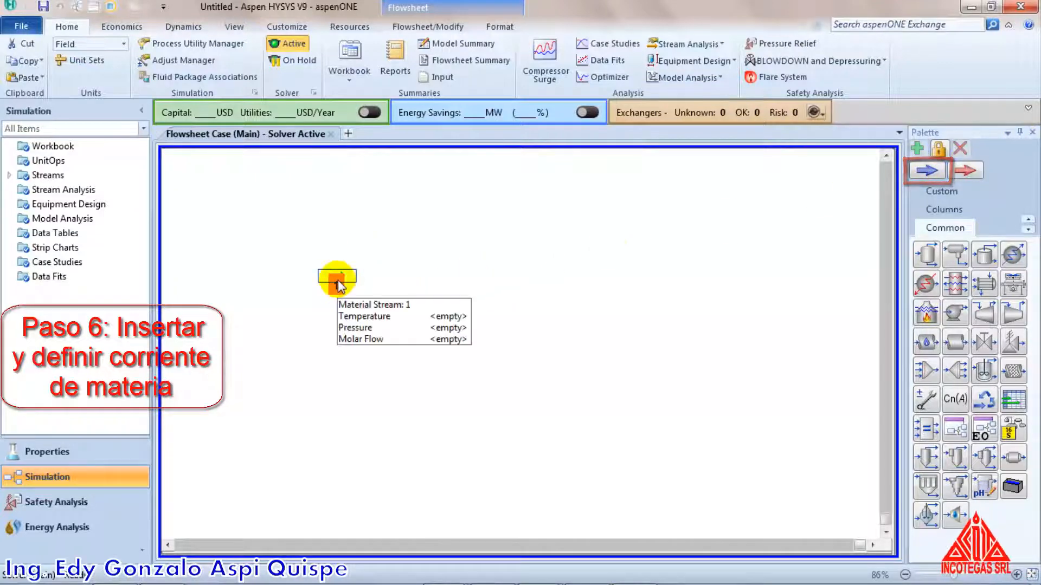
double_click(338, 280)
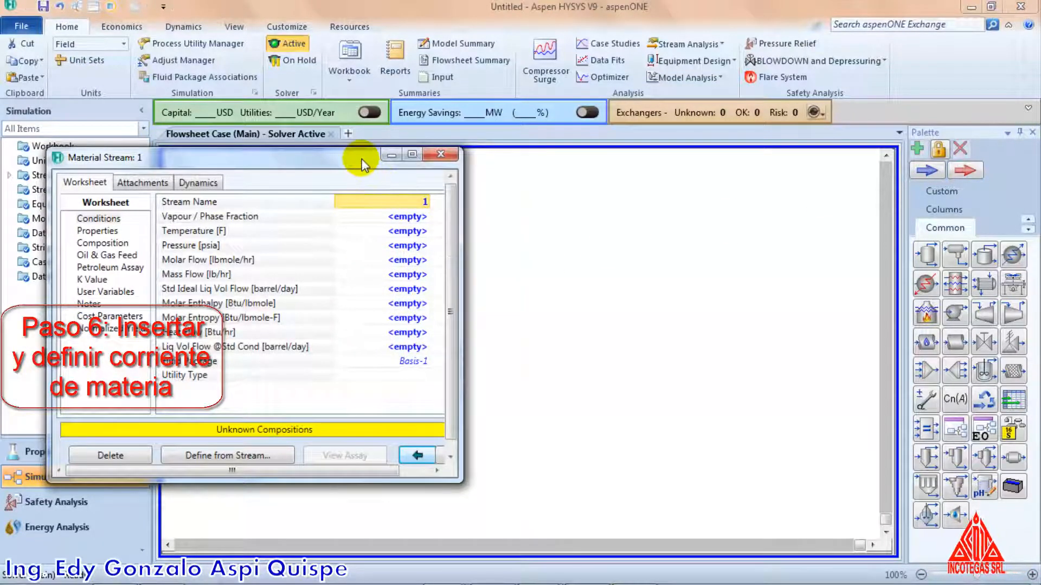
left_click_drag(361, 164, 598, 160)
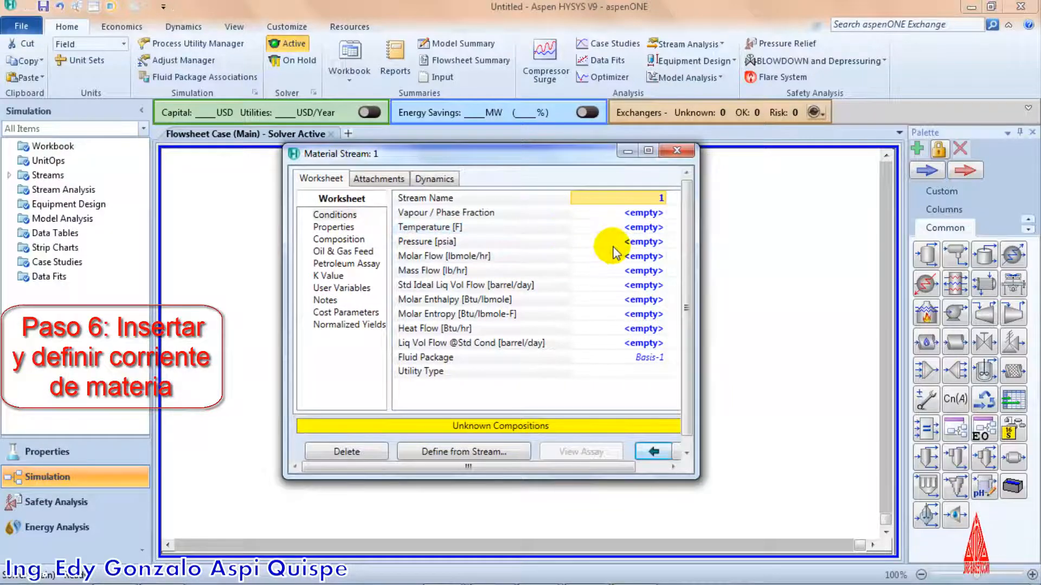
Check the example's data sheet and set stream 1 to 80 F, 100 psia and a molar flow of 100 lbmole/hr.
key("alt+Tab")
key("alt+Tab")
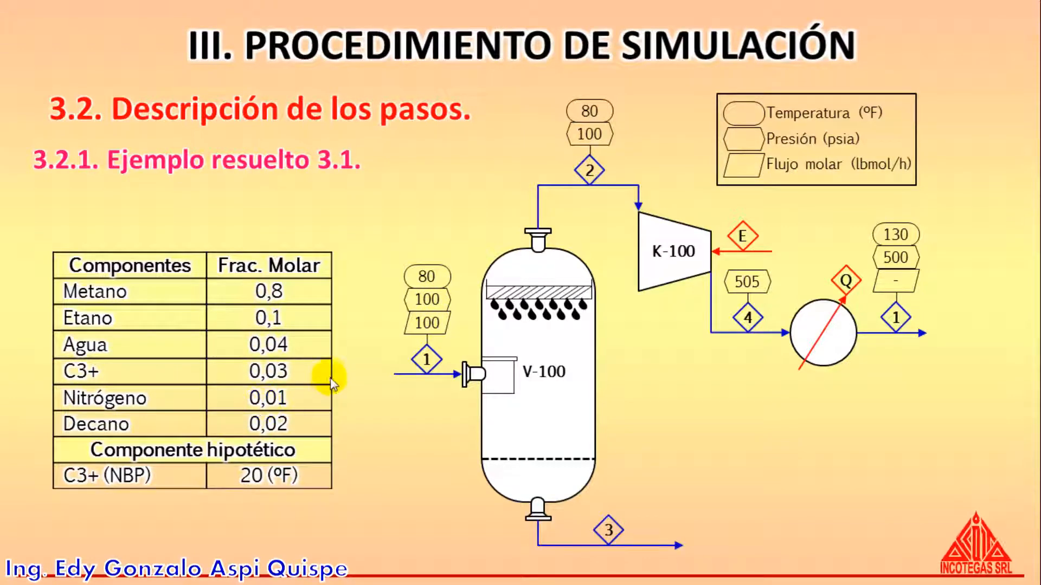
key("alt+Tab")
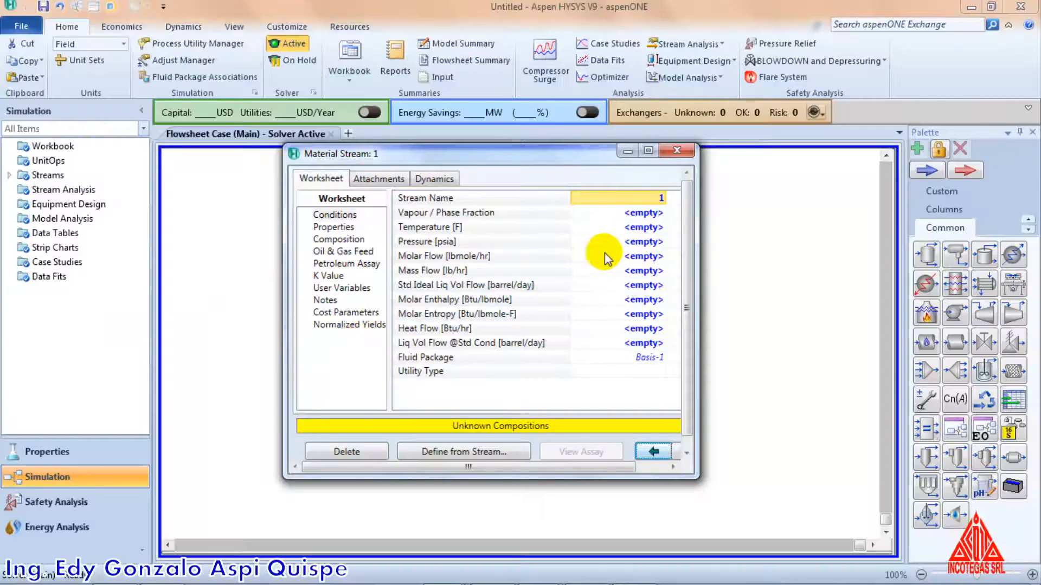
left_click(647, 228)
type("80")
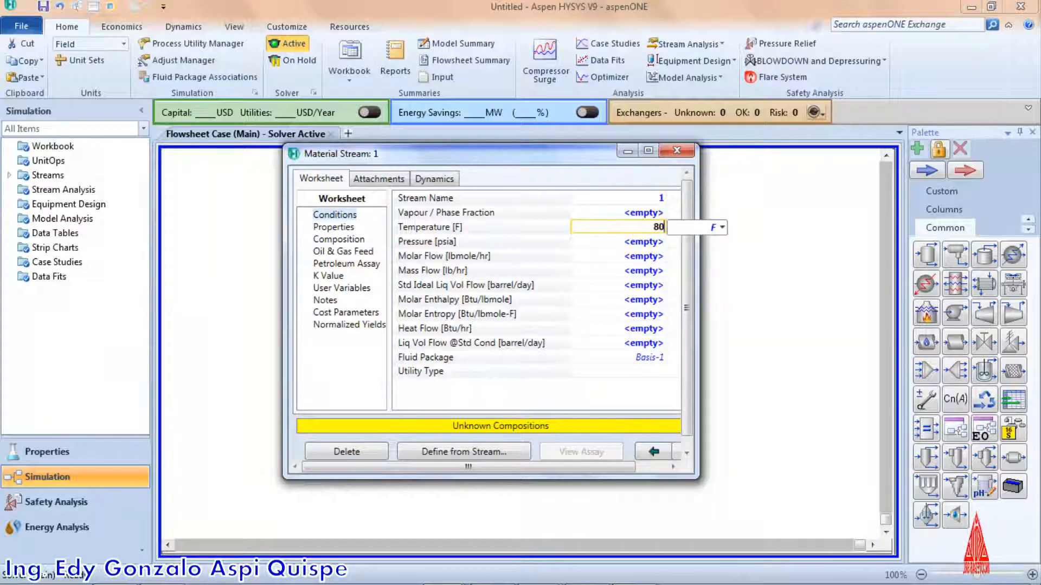
key("Return")
type("1")
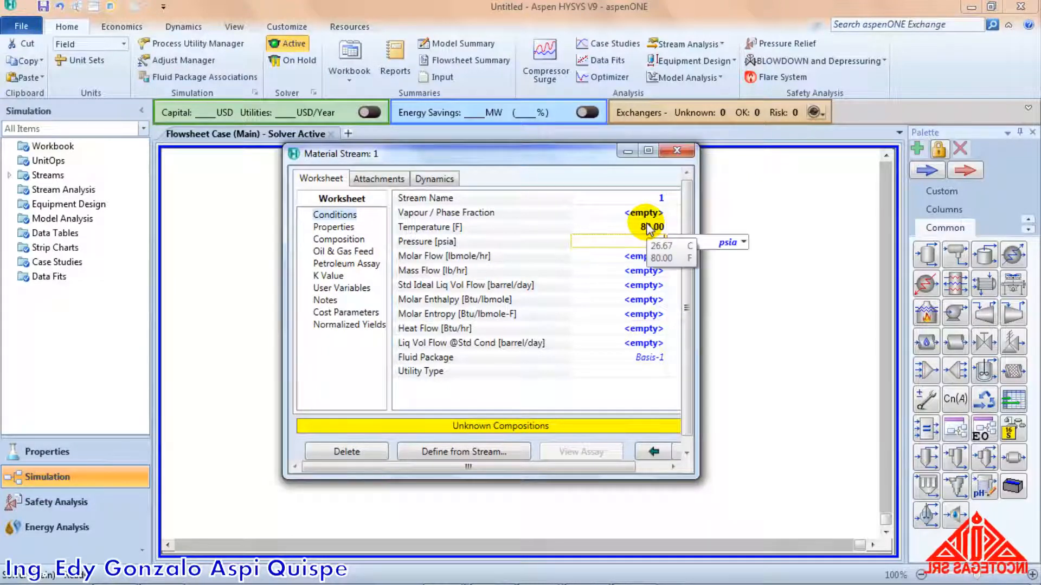
key("Return")
type("100")
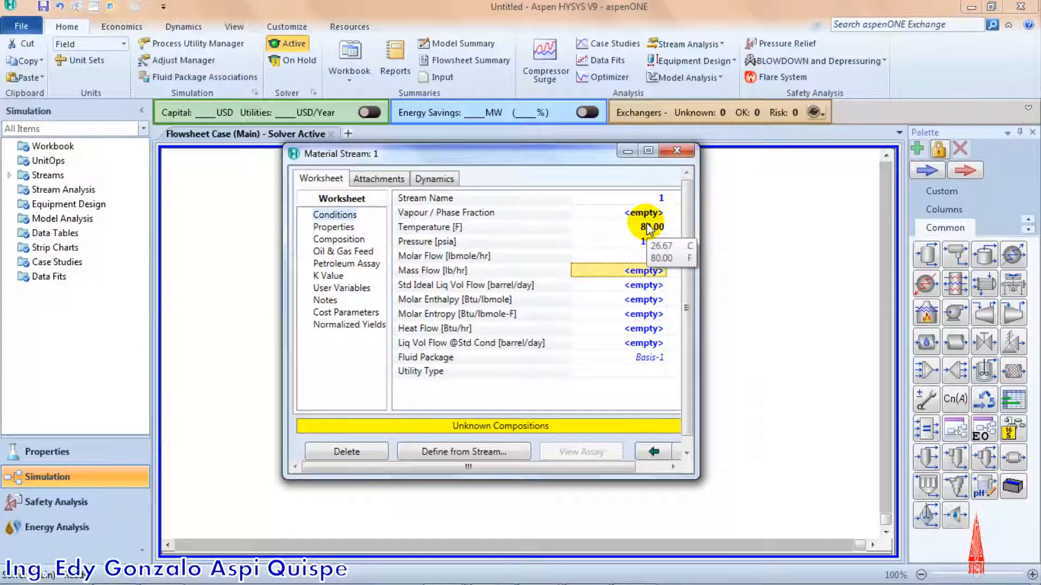
key("Return")
Edit stream 1's composition in mole fractions, entering Methane 0.8, Ethane 0.1 and H2O 0.04.
left_click(338, 239)
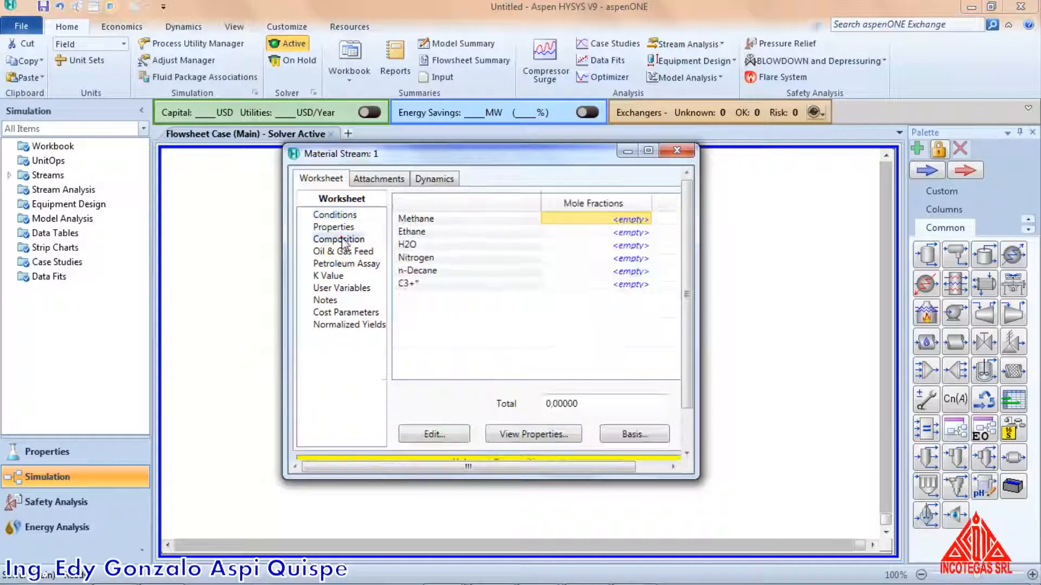
left_click(432, 434)
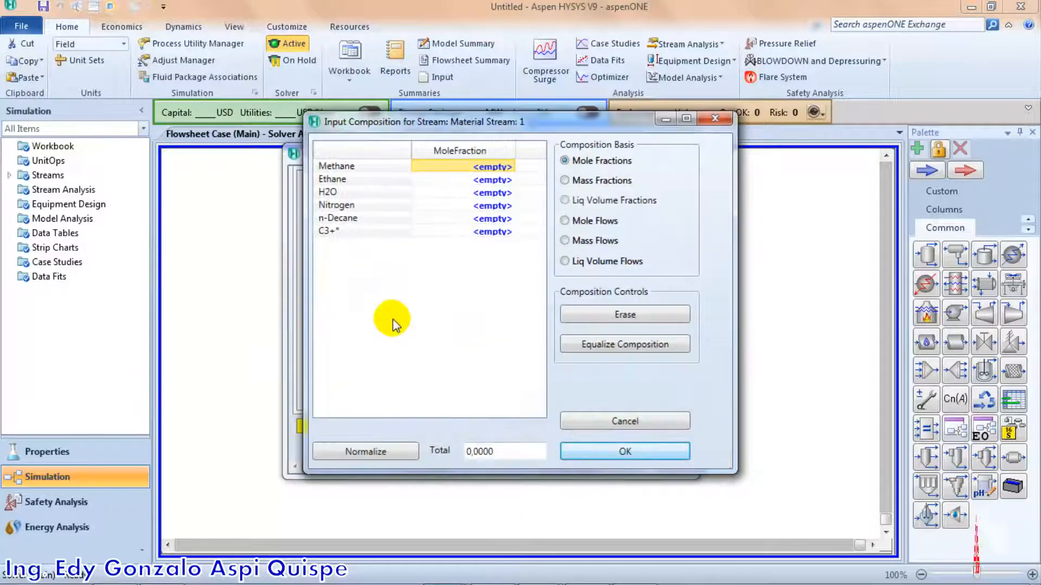
left_click(488, 180)
left_click(488, 169)
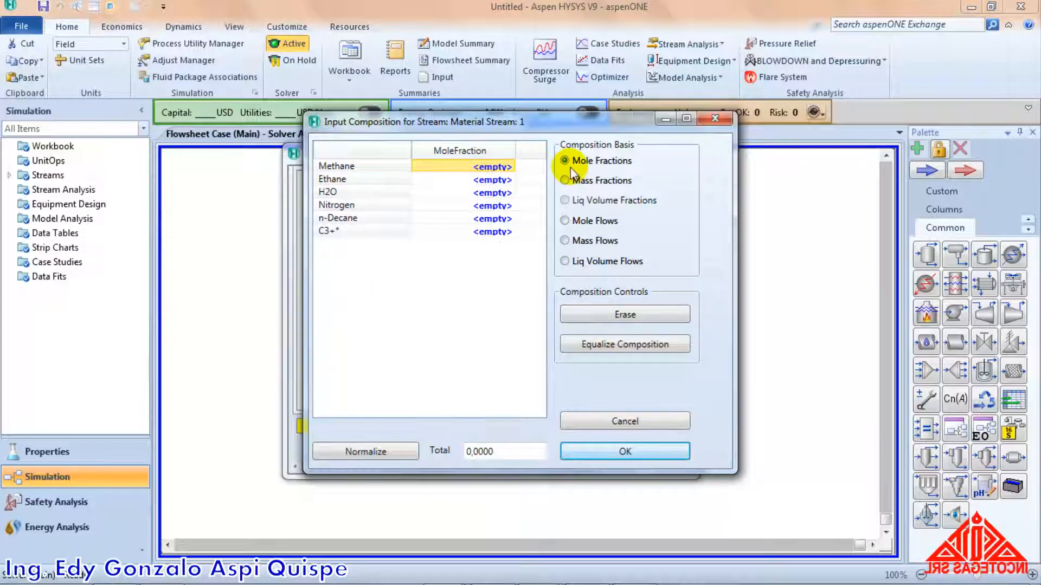
type("0,8")
key("Return")
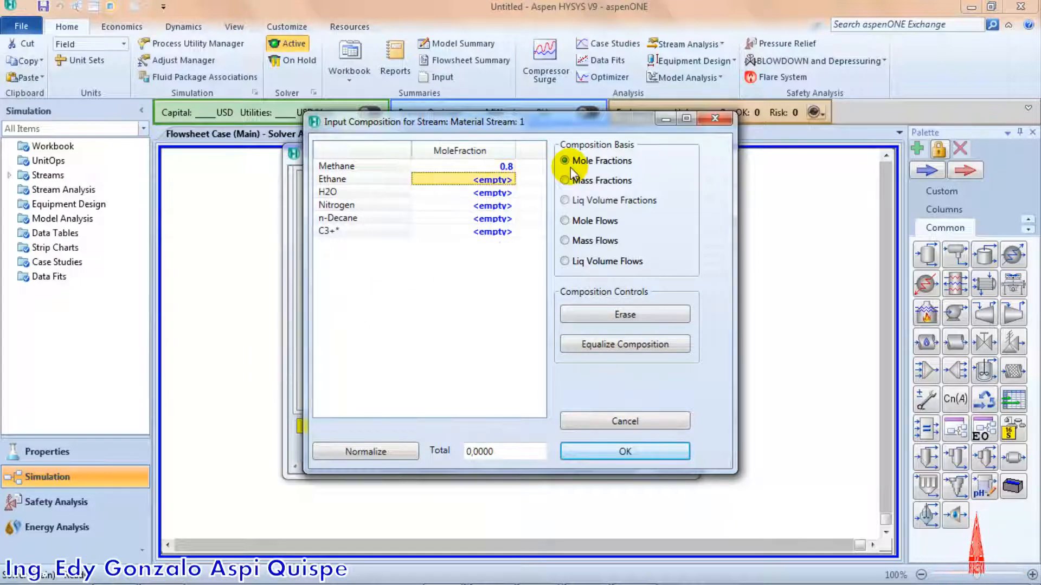
type("0,1")
key("Return")
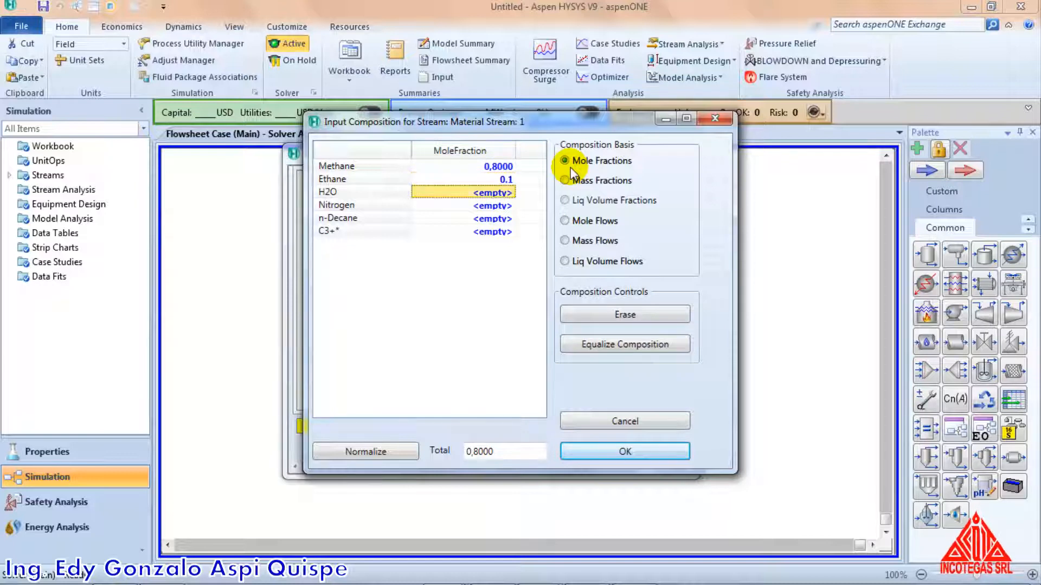
type("0,04")
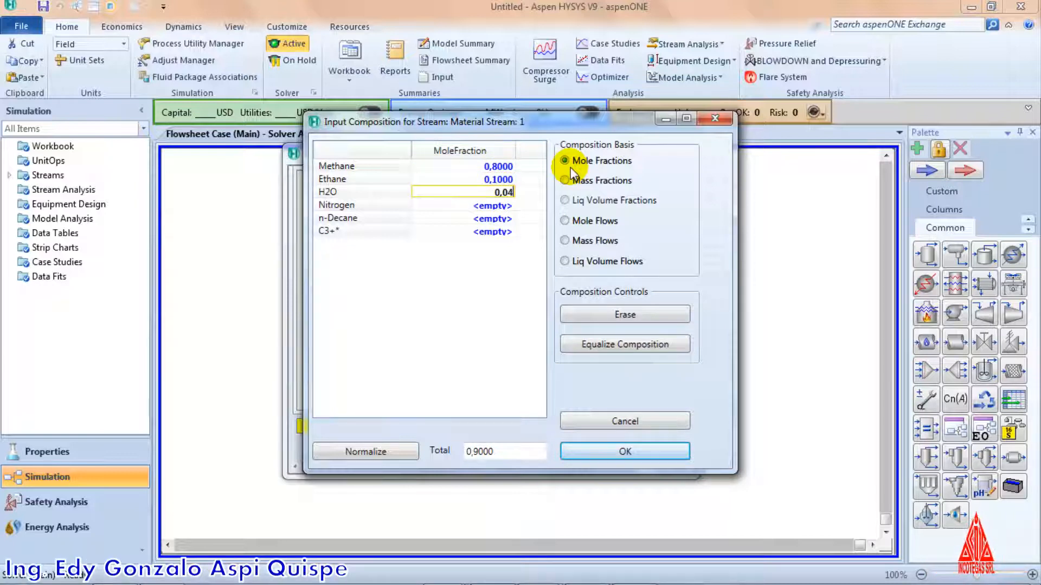
key("Return")
Complete stream 1's mole fractions with Nitrogen 0.01, n-Decane 0.02 and C3+ 0.03, accept them and close the stream window.
type("0")
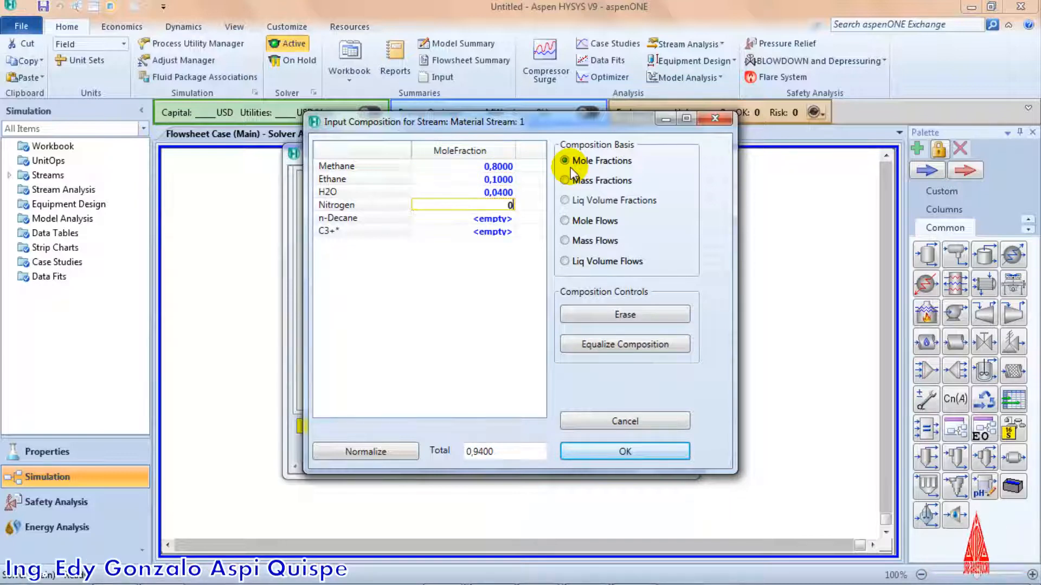
type(",01")
key("Return")
type("0,0")
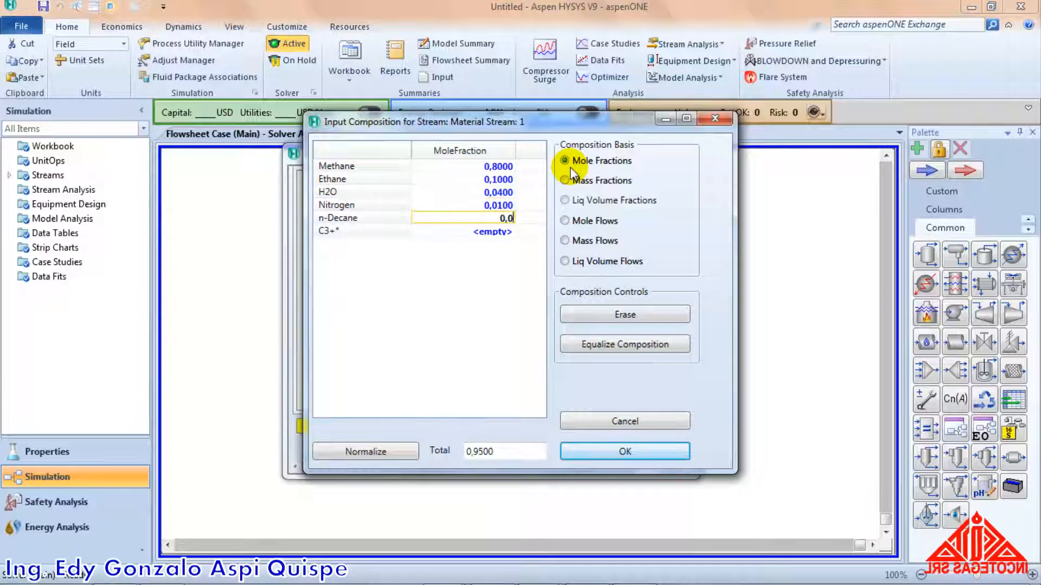
type("2")
key("Return")
type("0,0")
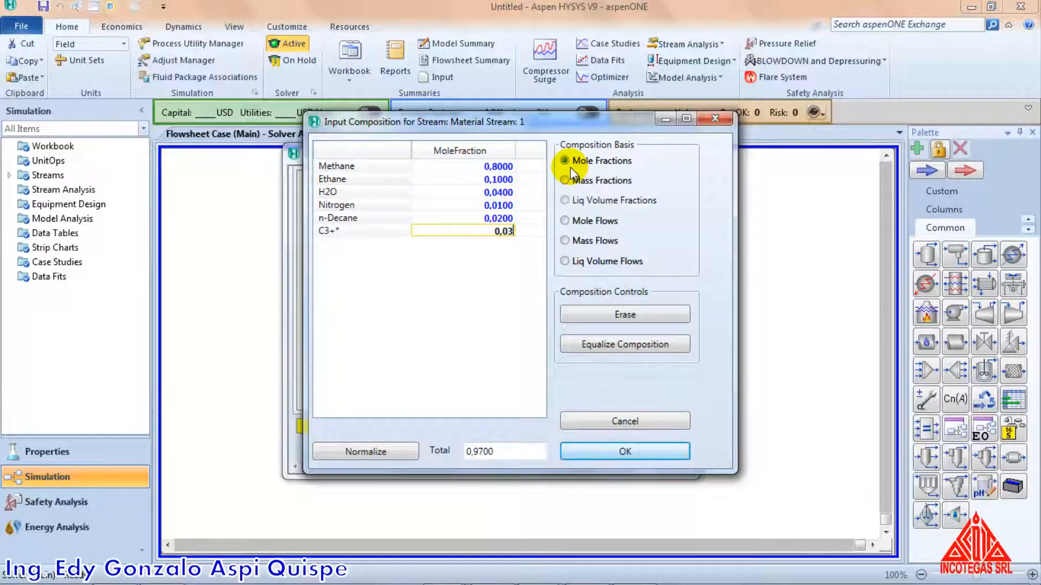
type("3")
key("Return")
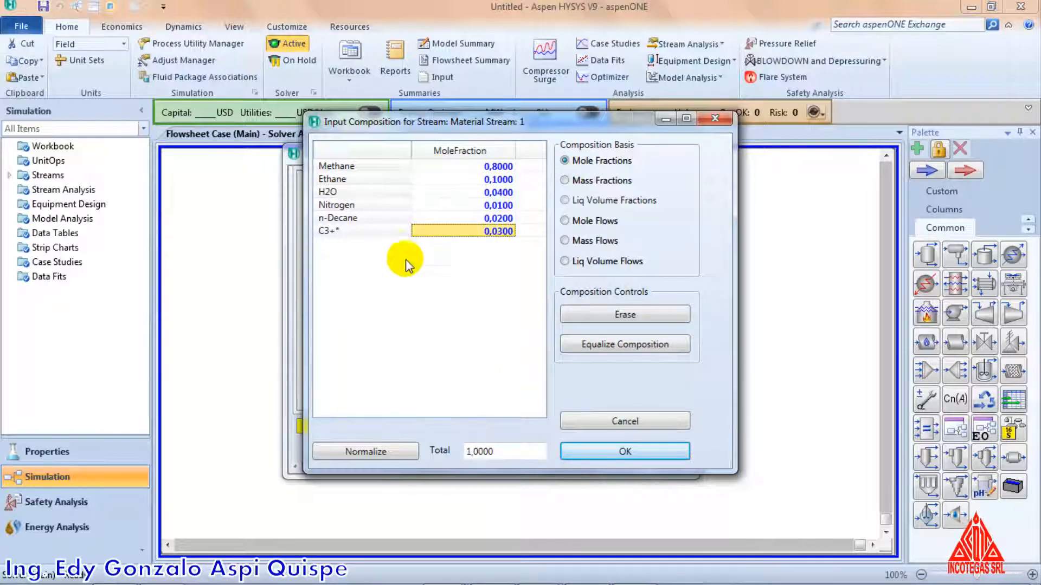
left_click(591, 458)
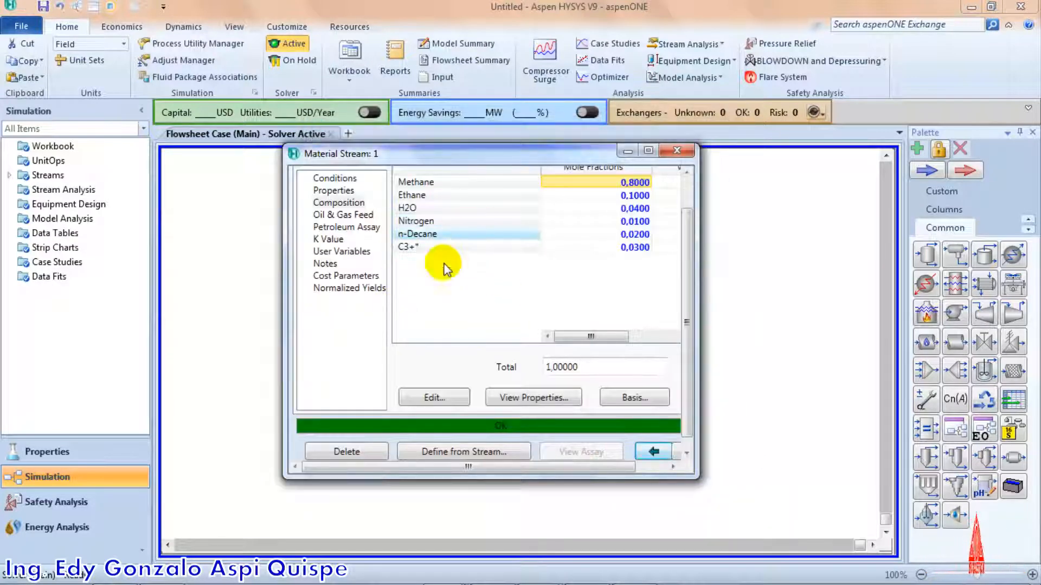
left_click(677, 150)
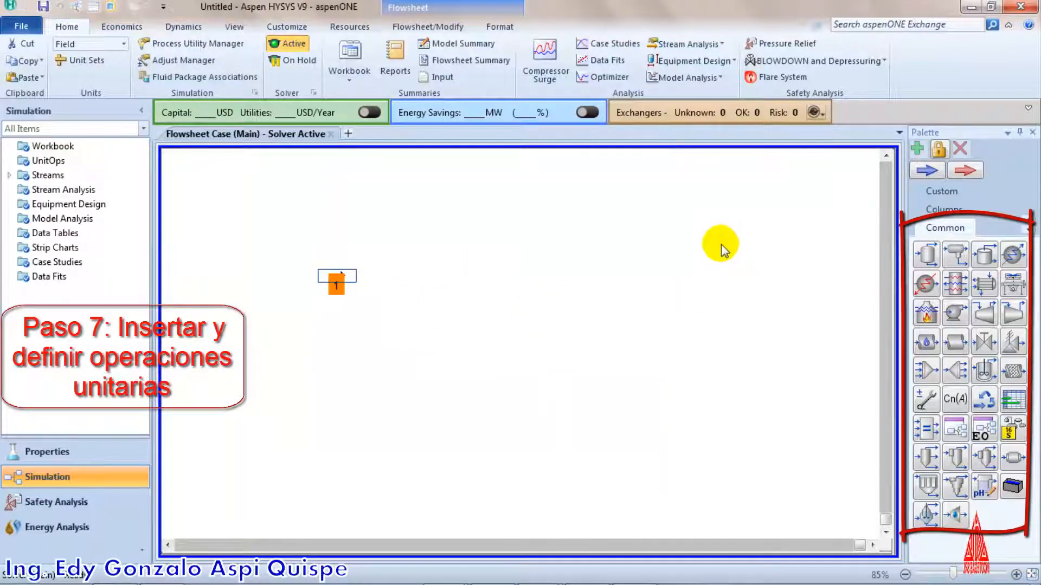
Place a separator beside stream 1, a compressor to its upper right and a cooler further right on the flowsheet.
left_click(925, 255)
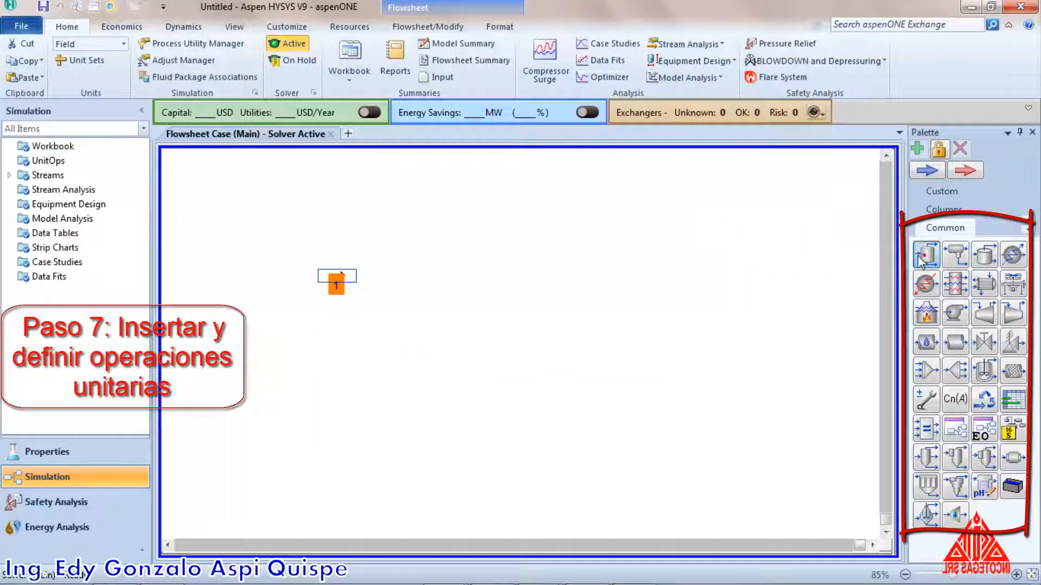
left_click(411, 317)
left_click(1012, 312)
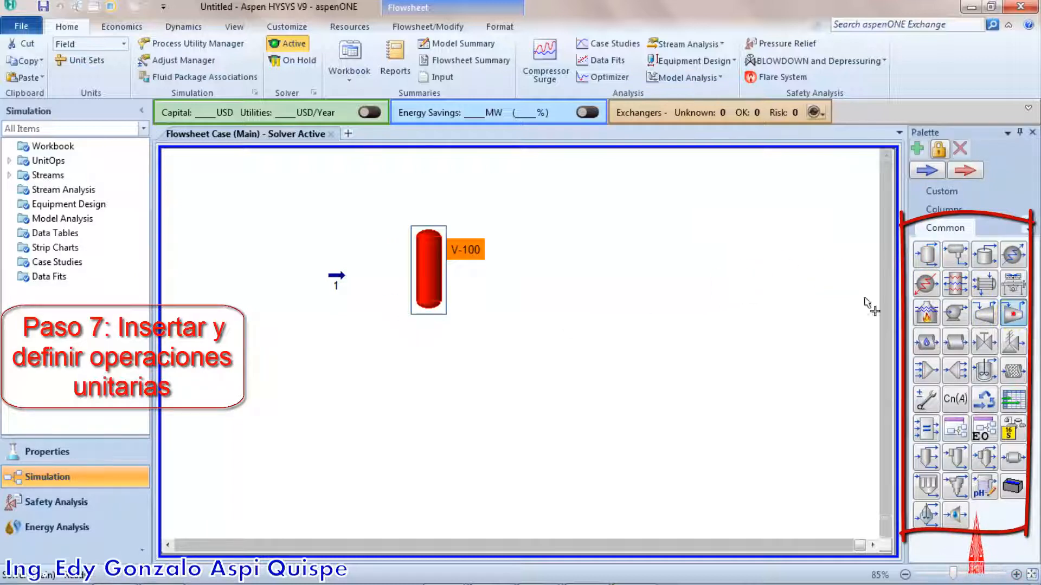
left_click(497, 212)
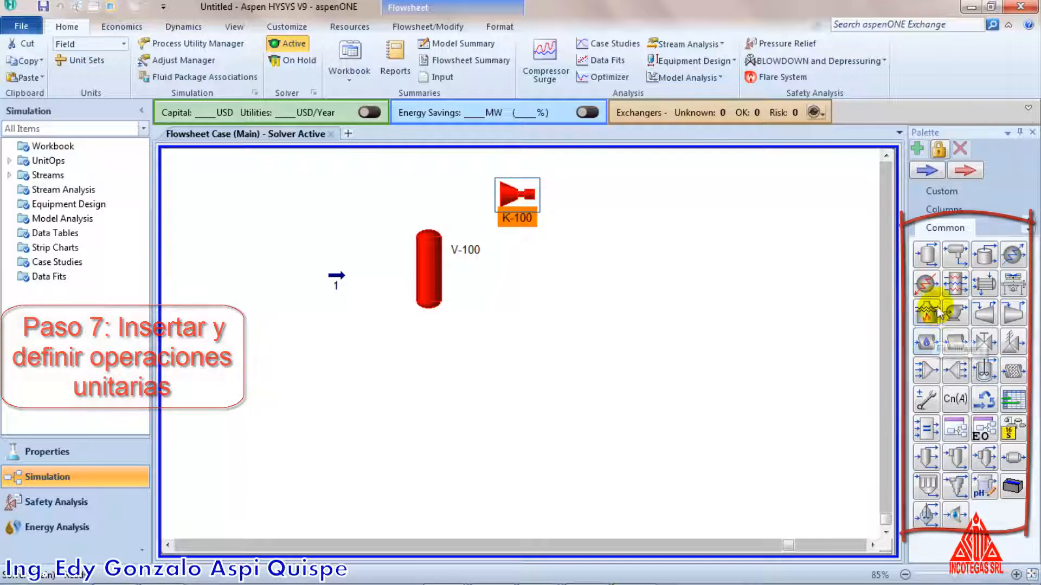
left_click(1011, 255)
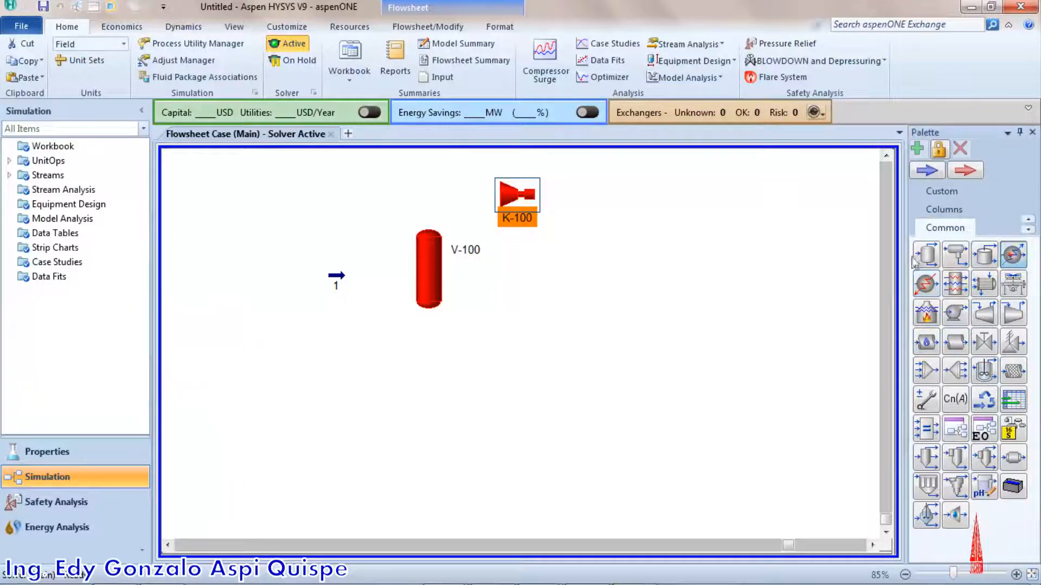
left_click(591, 245)
left_click_drag(612, 231, 625, 231)
left_click(656, 228)
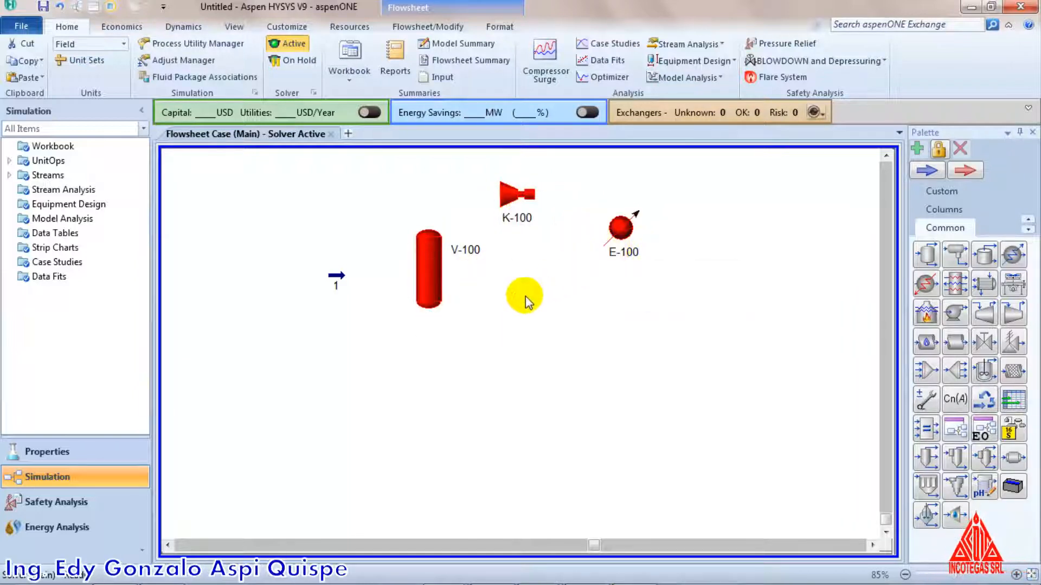
Move separator V-100 closer to stream 1 and connect stream 1 to the separator's inlet.
left_click_drag(431, 295, 402, 305)
left_click(455, 314)
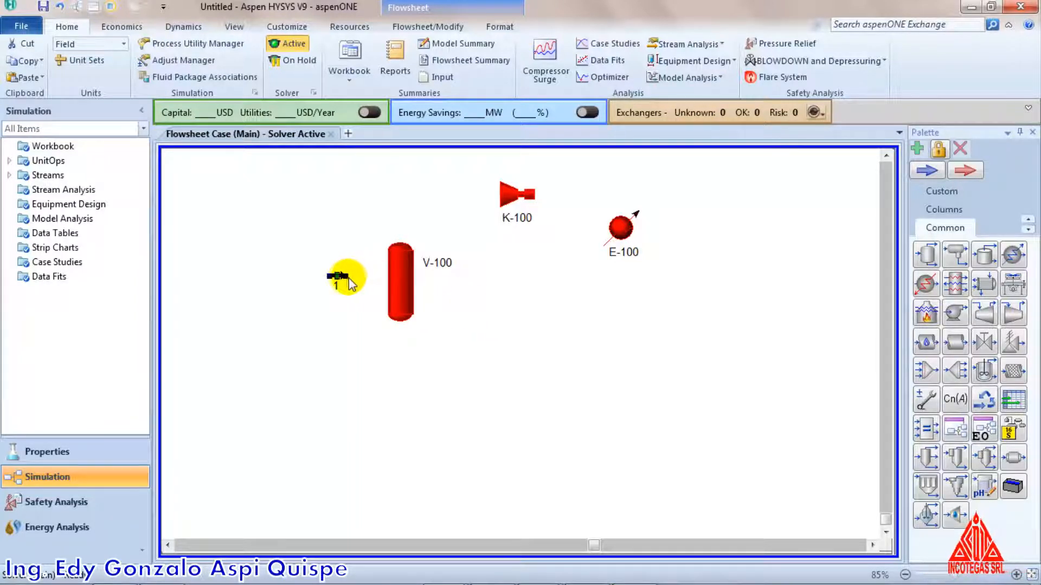
left_click_drag(349, 282, 388, 280)
mouse_move(343, 285)
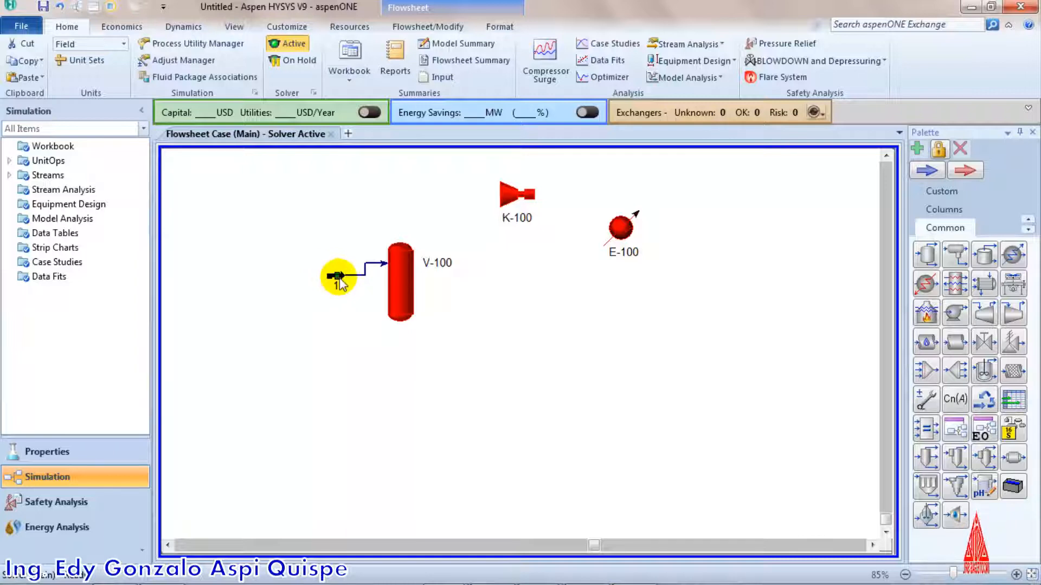
left_click_drag(342, 280, 401, 272)
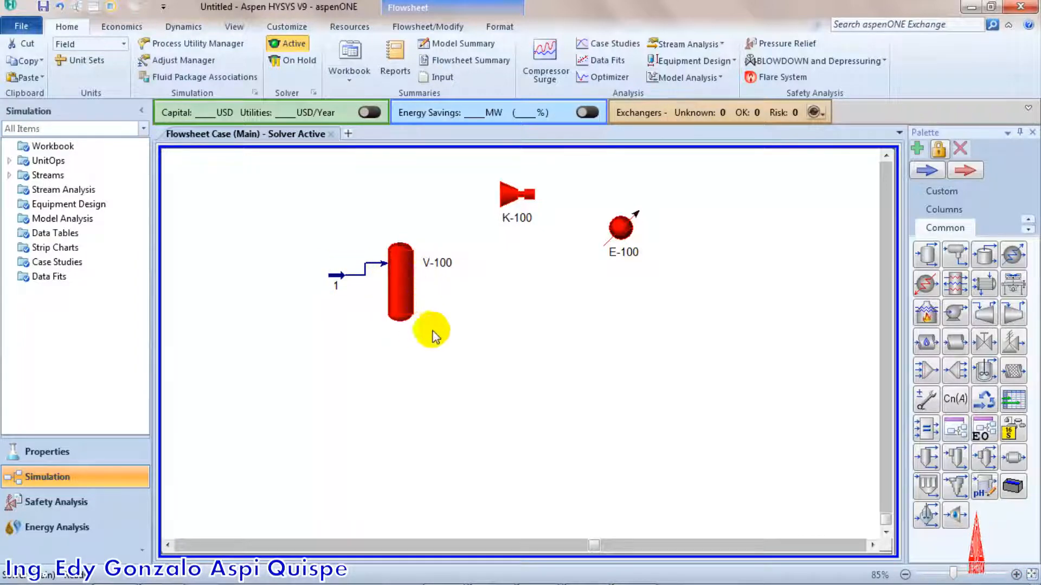
Connect the vapour outlet of separator V-100 to the inlet of compressor K-100 with a new material stream.
left_click(399, 255)
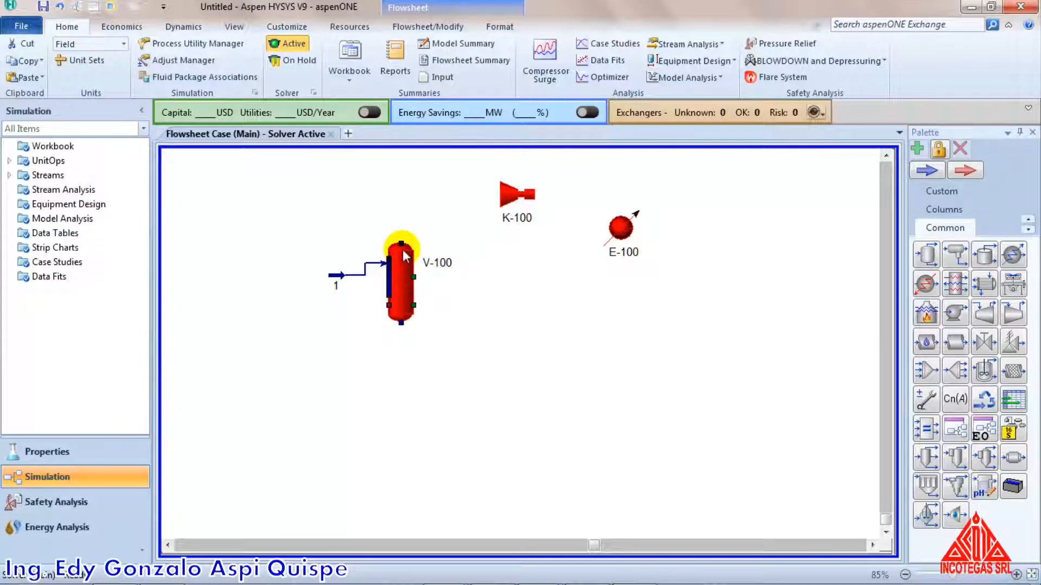
left_click(402, 324)
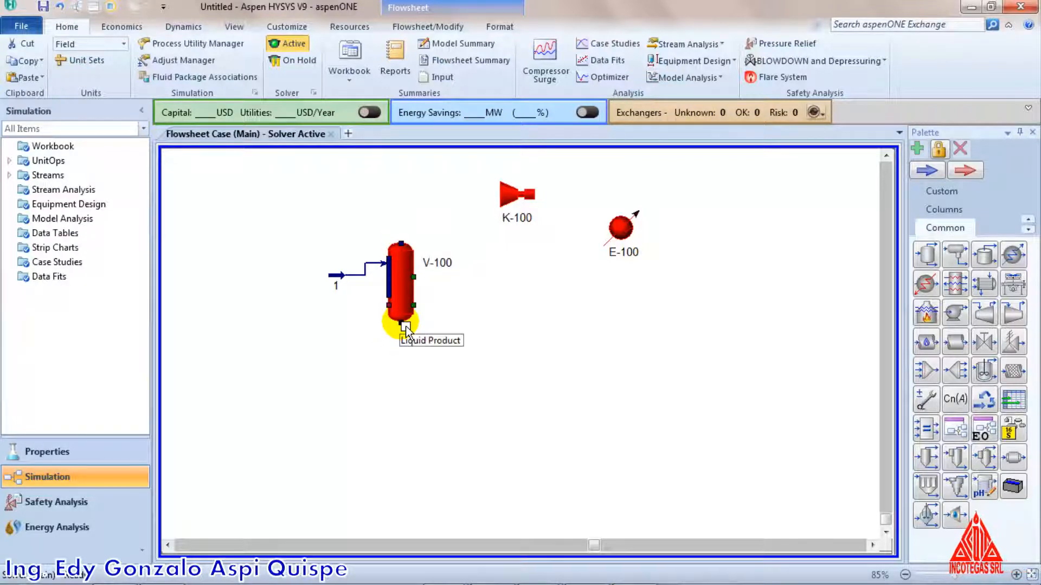
left_click(405, 250)
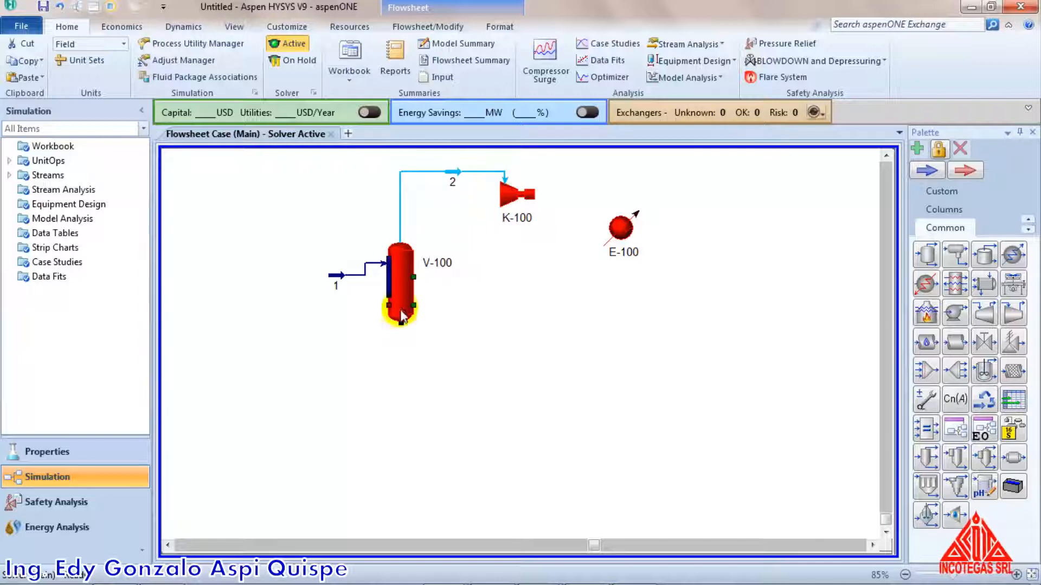
Draw the remaining material streams: V-100's liquid outlet, K-100's discharge into cooler E-100, and E-100's outlet.
left_click(464, 366)
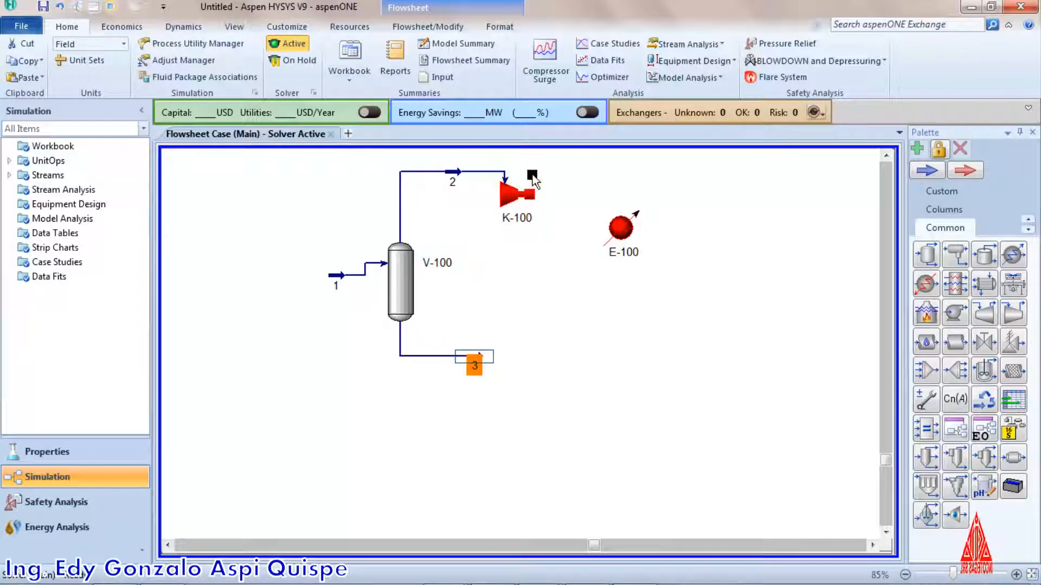
left_click_drag(534, 180, 610, 232)
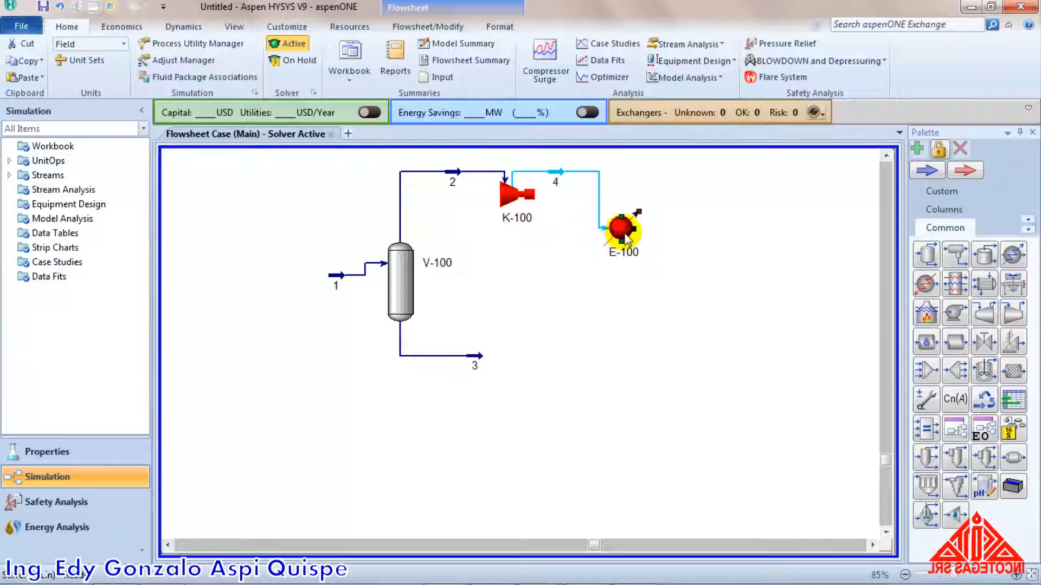
left_click_drag(679, 239, 673, 233)
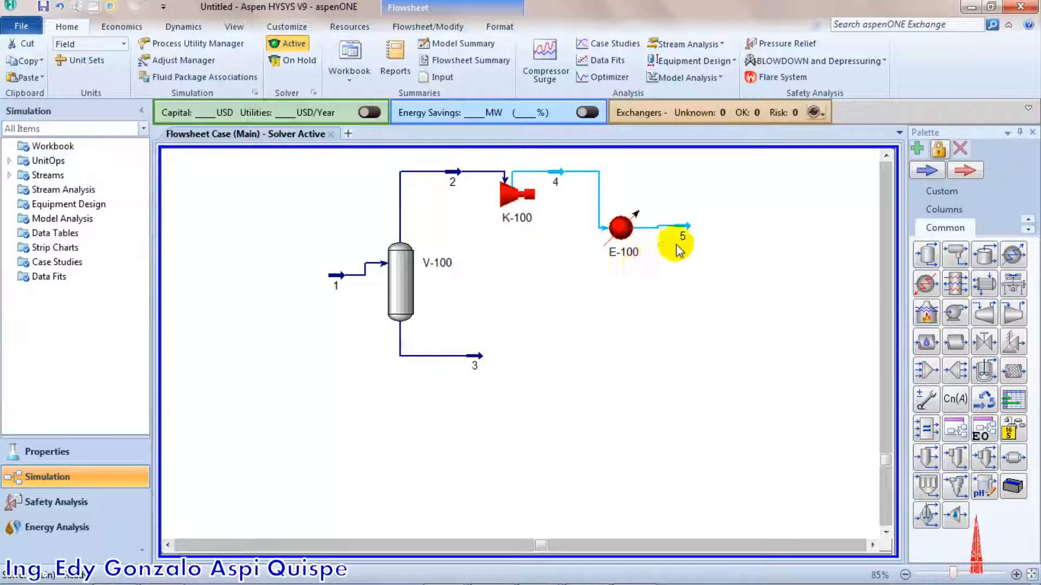
Attach an energy stream to compressor K-100 and another to cooler E-100.
left_click(569, 224)
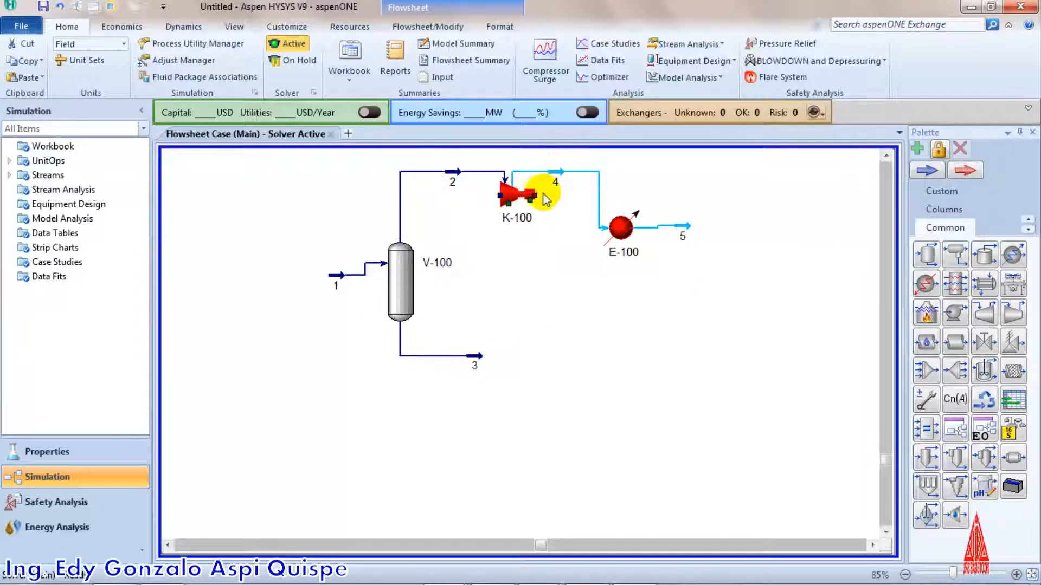
left_click_drag(559, 240, 553, 244)
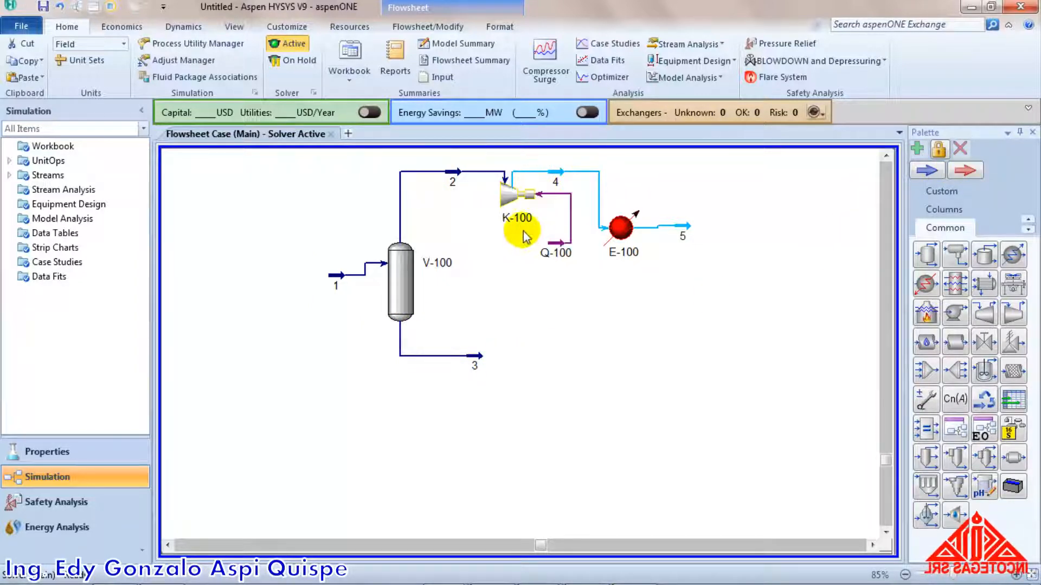
left_click_drag(635, 214, 668, 200)
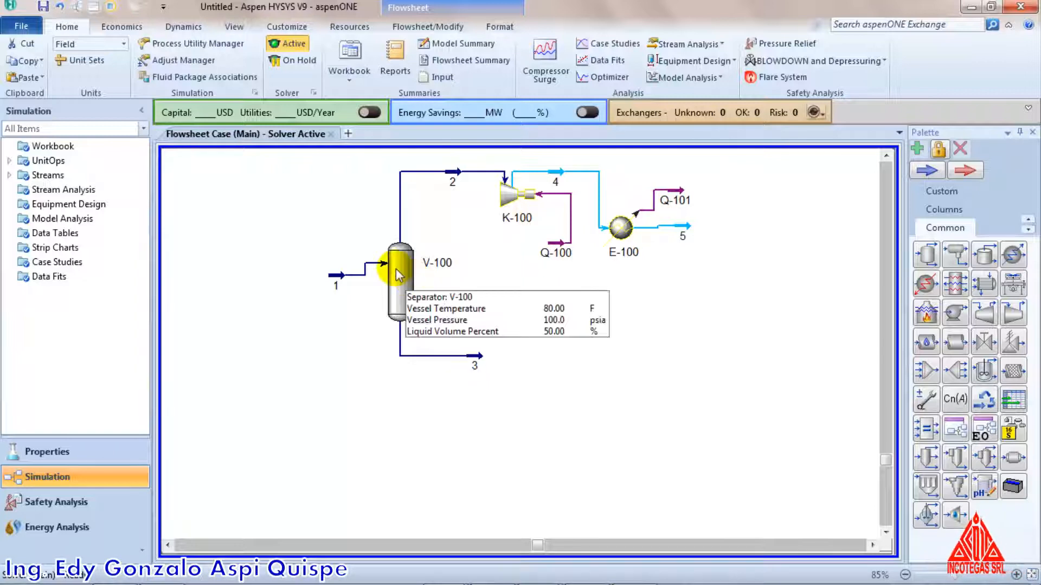
Move stream 1 up slightly so its line runs straight into the inlet of separator V-100.
double_click(336, 276)
left_click_drag(337, 277, 338, 266)
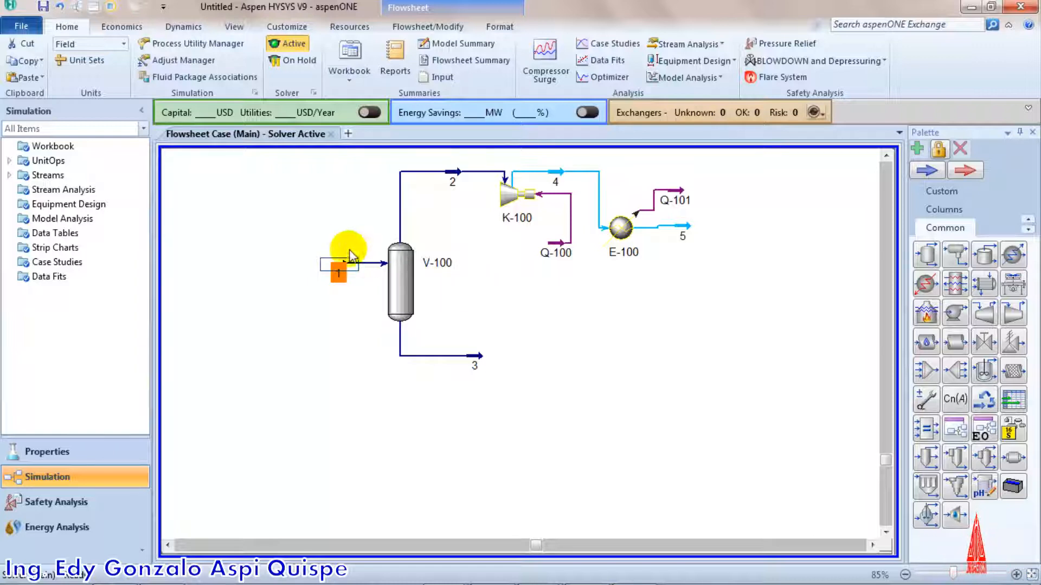
left_click(336, 317)
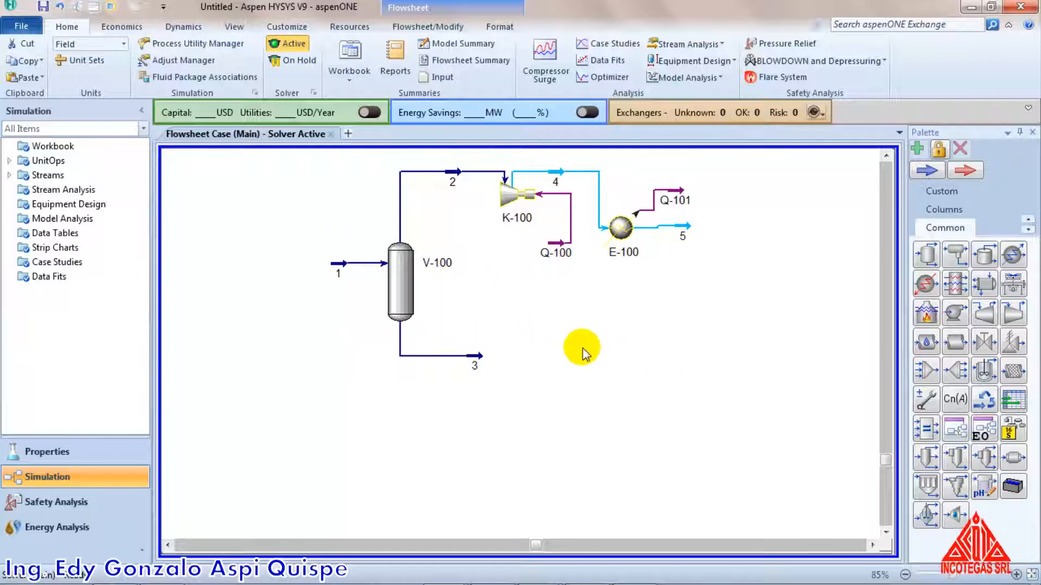
Check the process diagram in the presentation and set the pressure of stream 4 to 505 psia in the simulator.
mouse_move(399, 274)
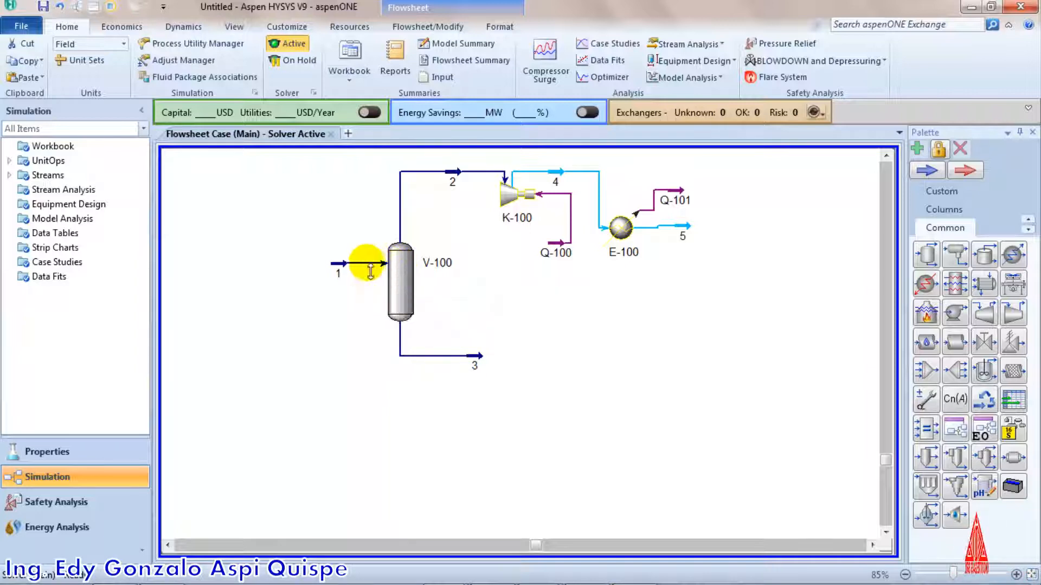
mouse_move(342, 268)
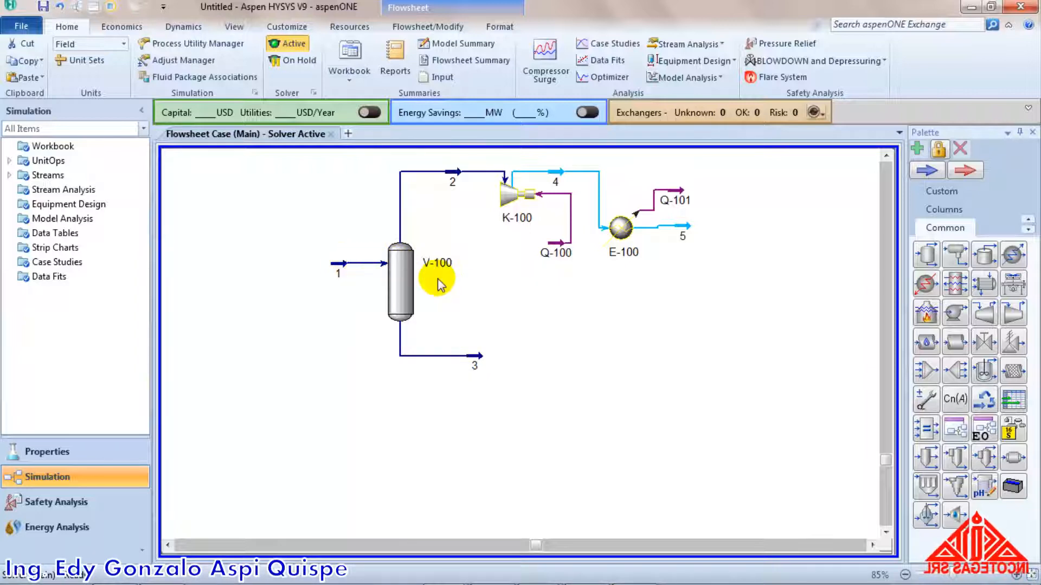
mouse_move(447, 268)
key("alt+Tab")
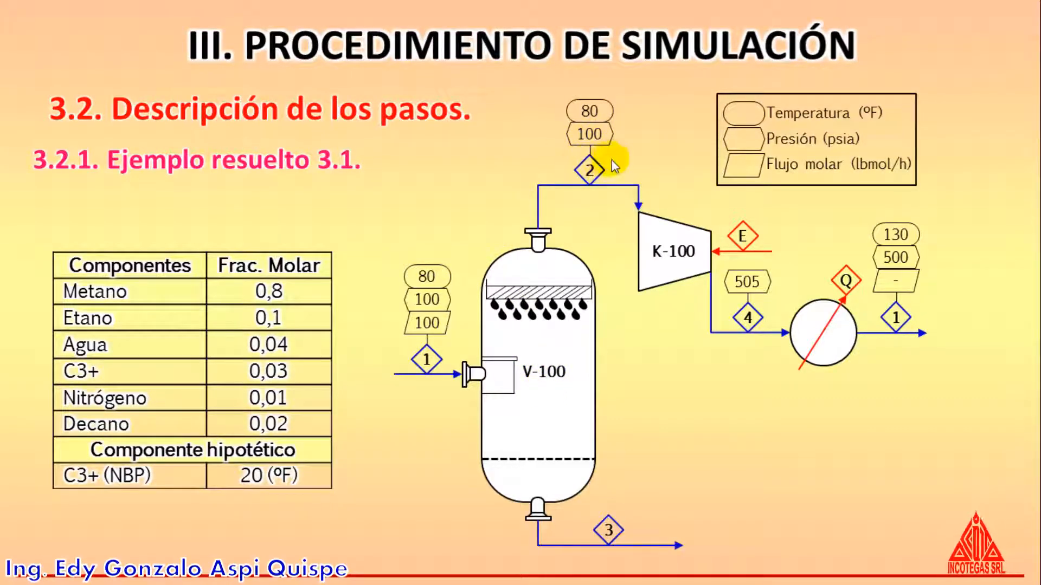
key("alt+Tab")
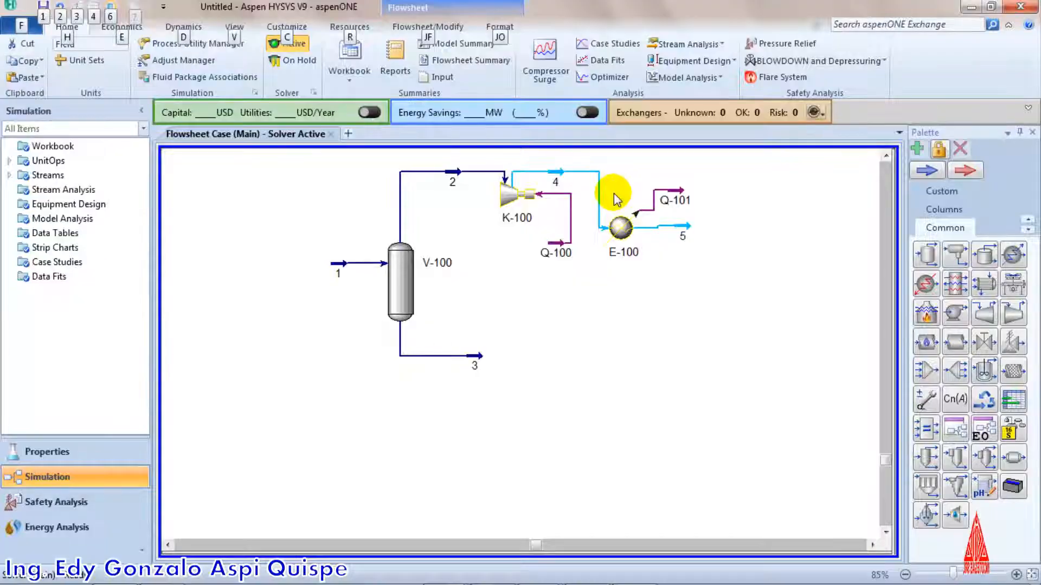
double_click(563, 179)
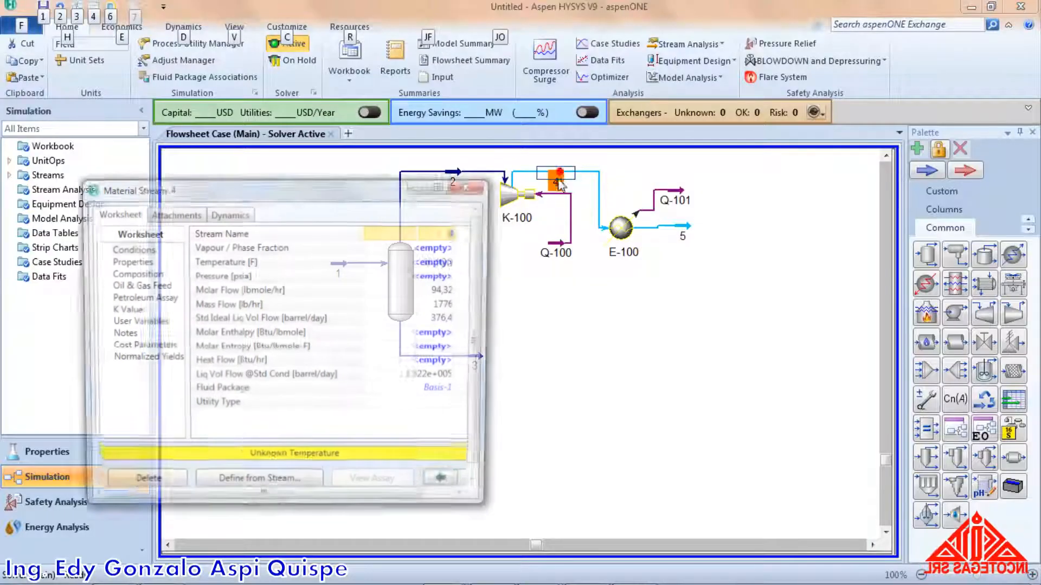
left_click(444, 276)
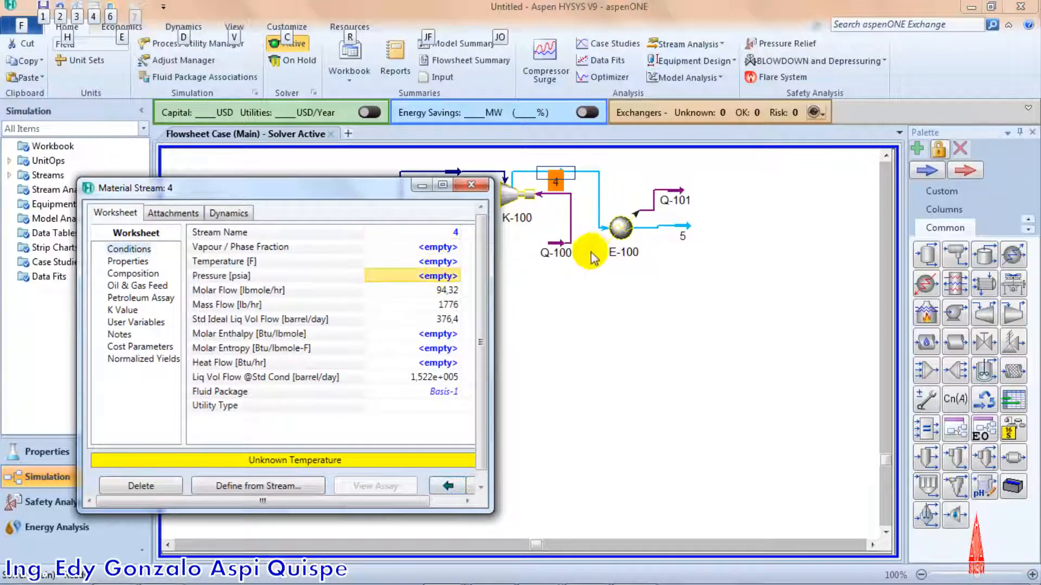
type("505")
key("Return")
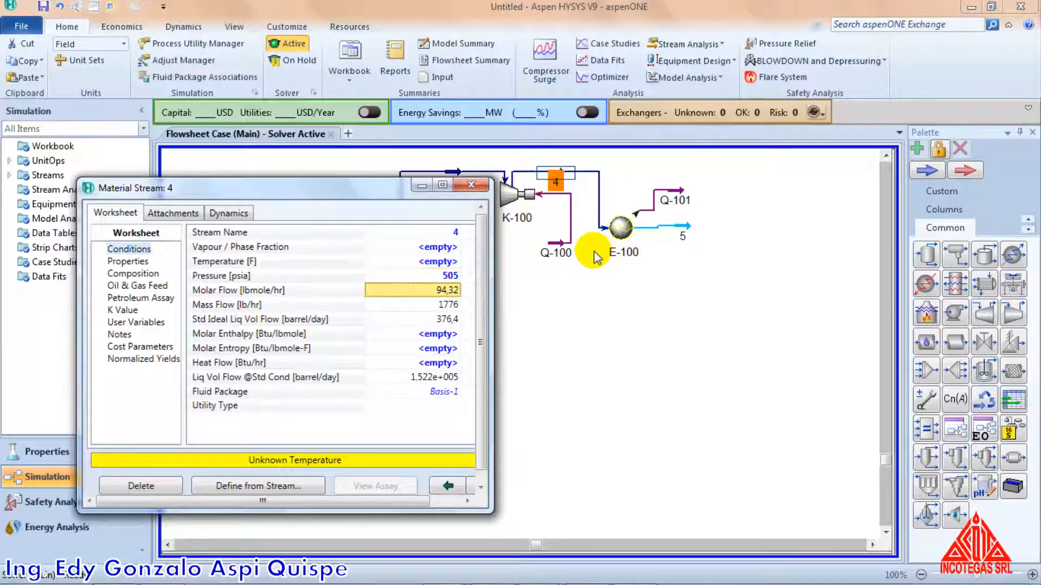
left_click(481, 186)
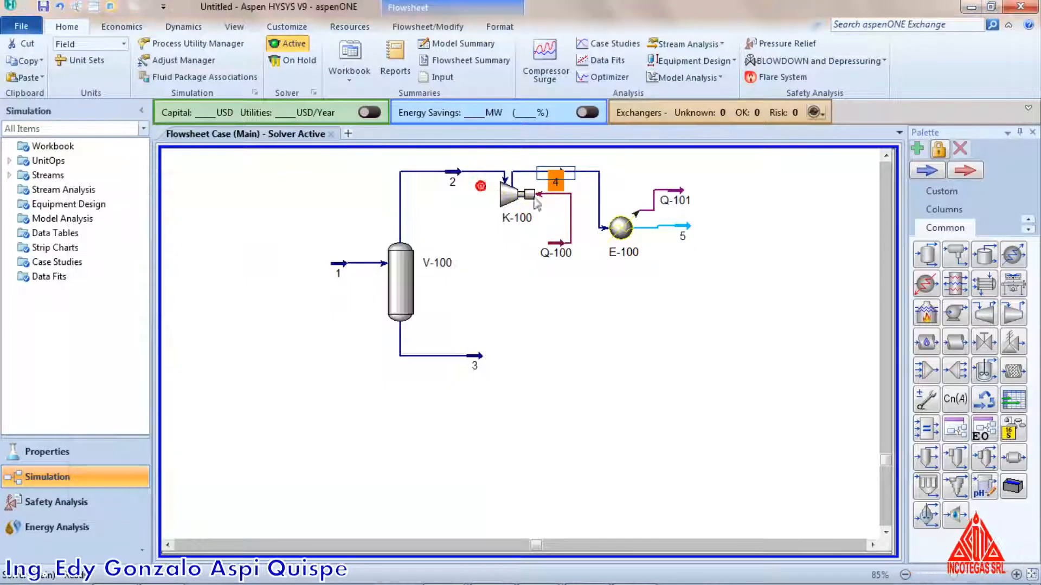
Set stream 5's temperature to 130 F and its pressure to 500 psia, and close the stream window.
left_click(685, 232)
double_click(685, 233)
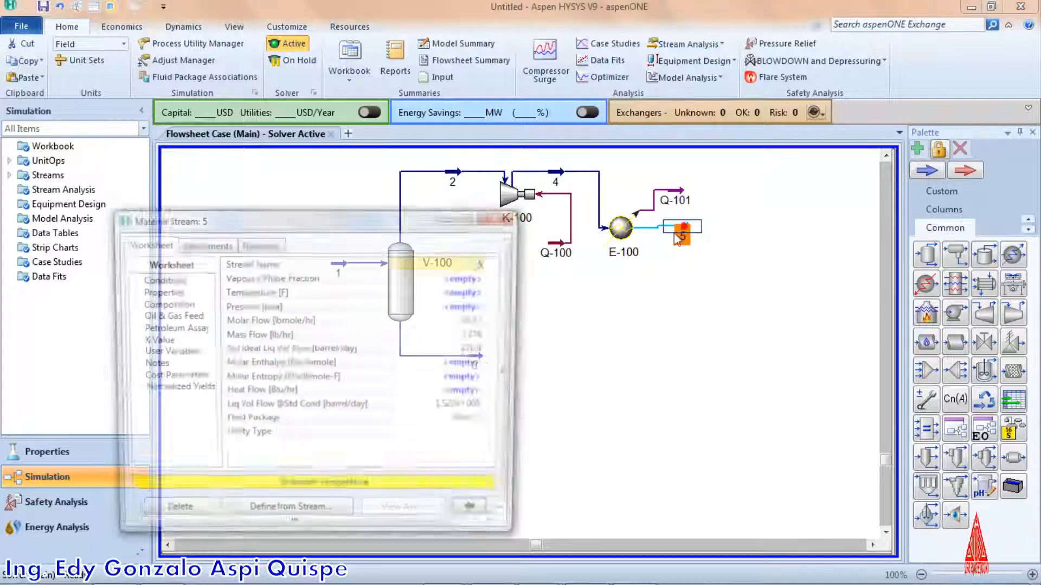
left_click_drag(392, 218, 471, 182)
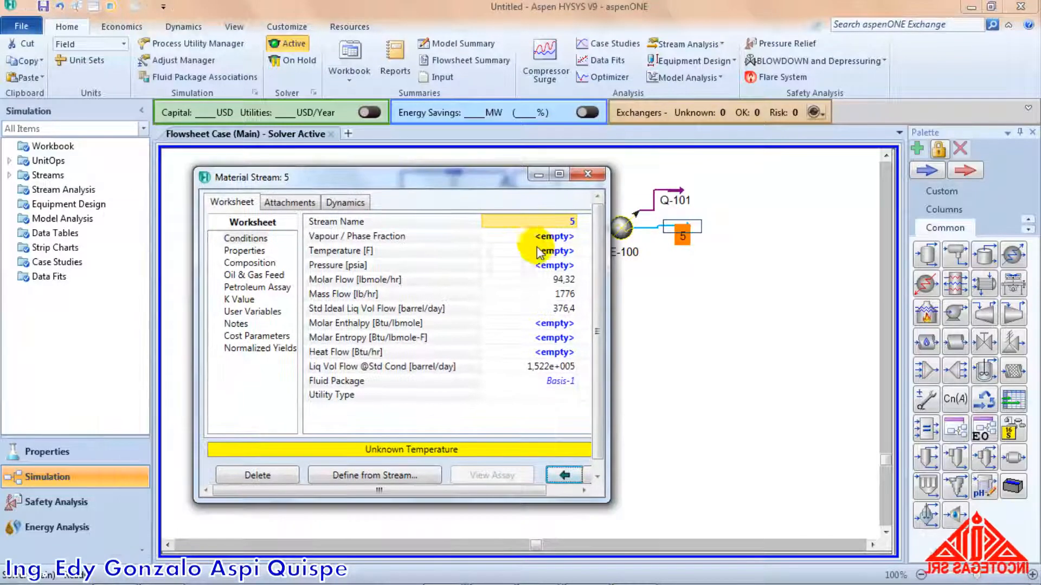
left_click(573, 250)
left_click(574, 250)
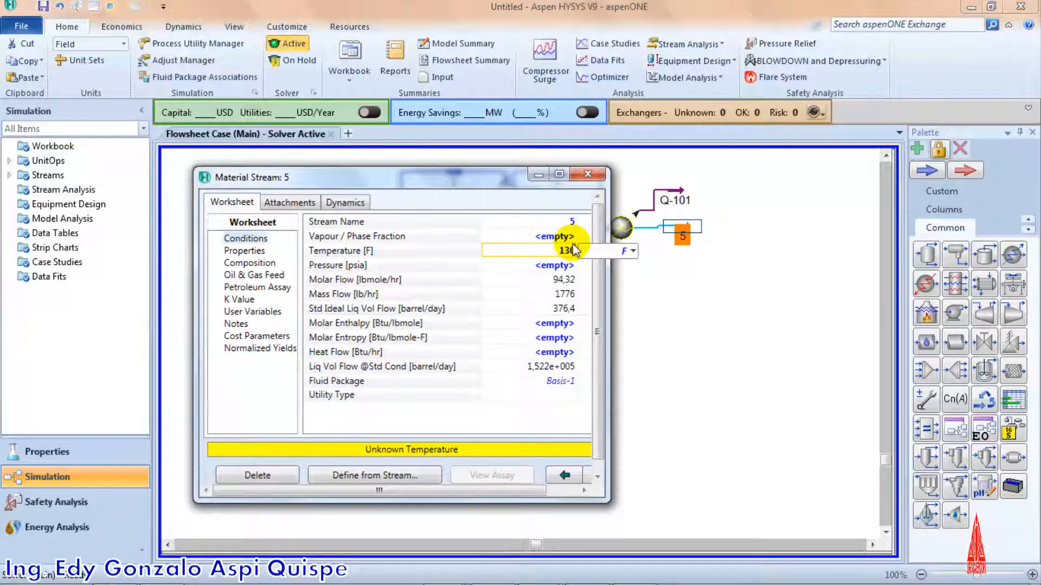
key("Return")
type("500")
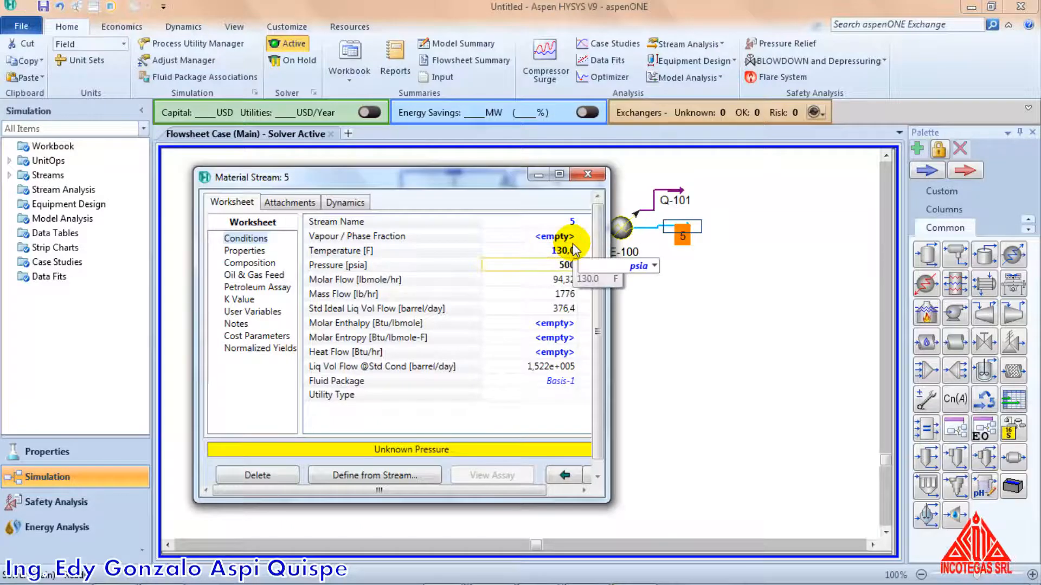
key("Return")
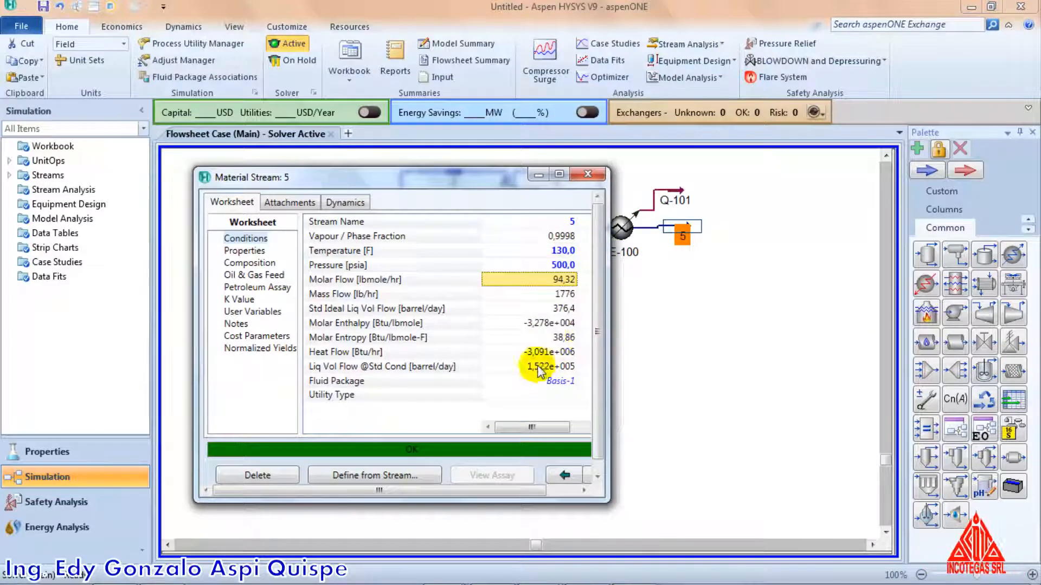
left_click(590, 173)
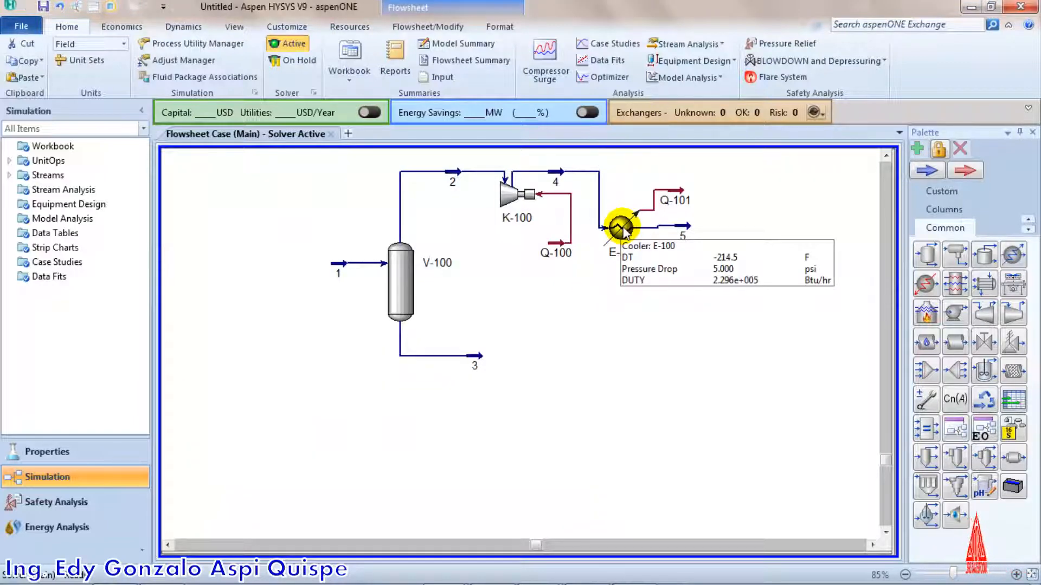
Move cooler E-100 and its energy stream up and to the right, and align stream 5 with the cooler's outlet.
left_click(885, 155)
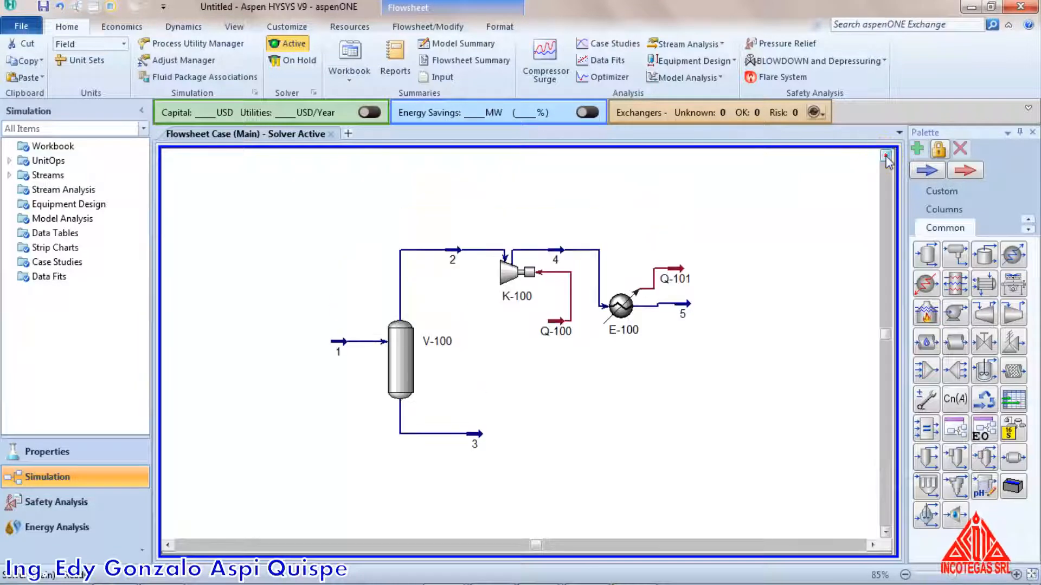
left_click_drag(623, 306, 689, 228)
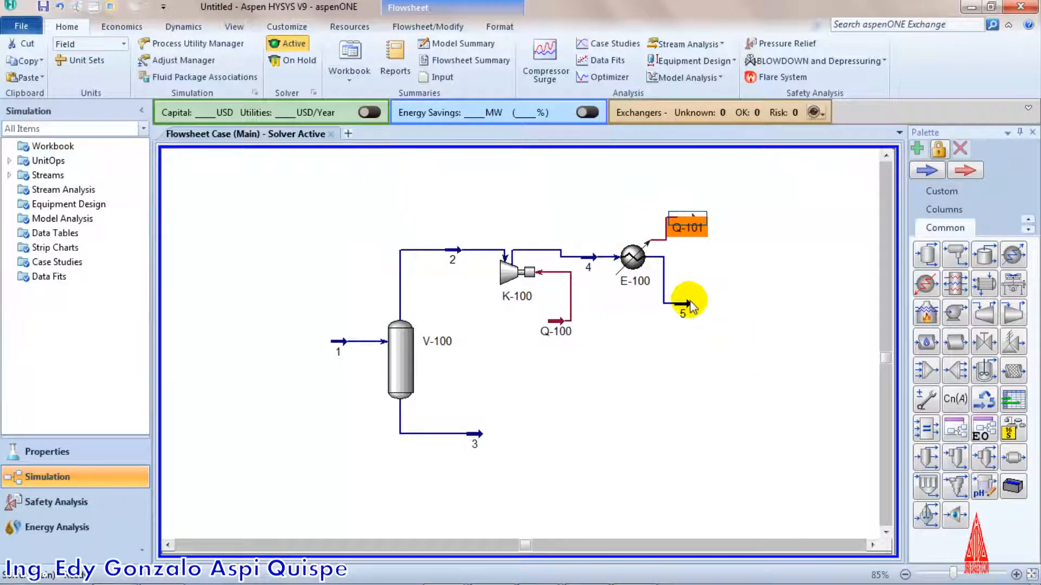
left_click_drag(691, 306, 698, 259)
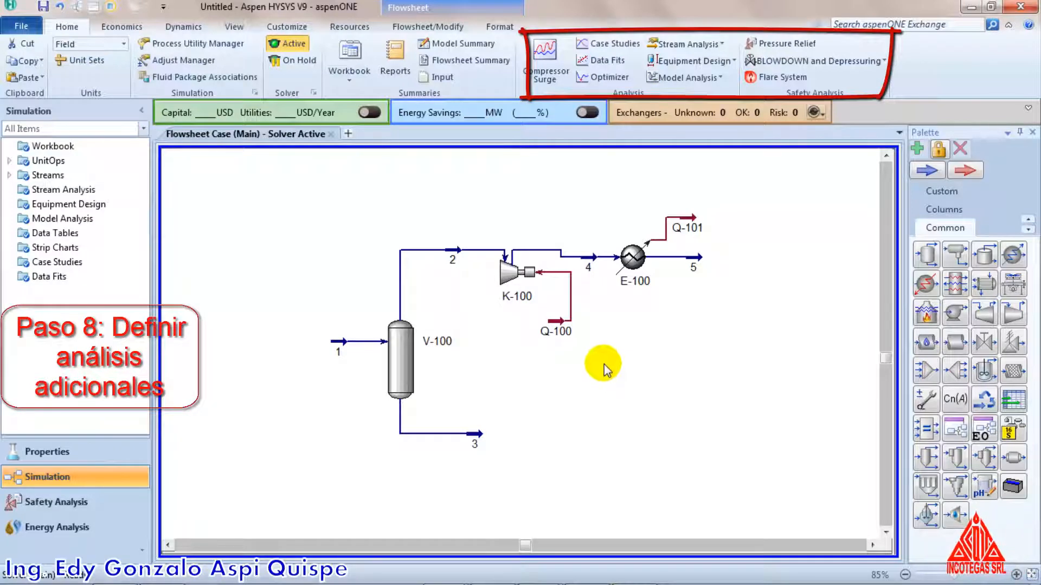
left_click(724, 44)
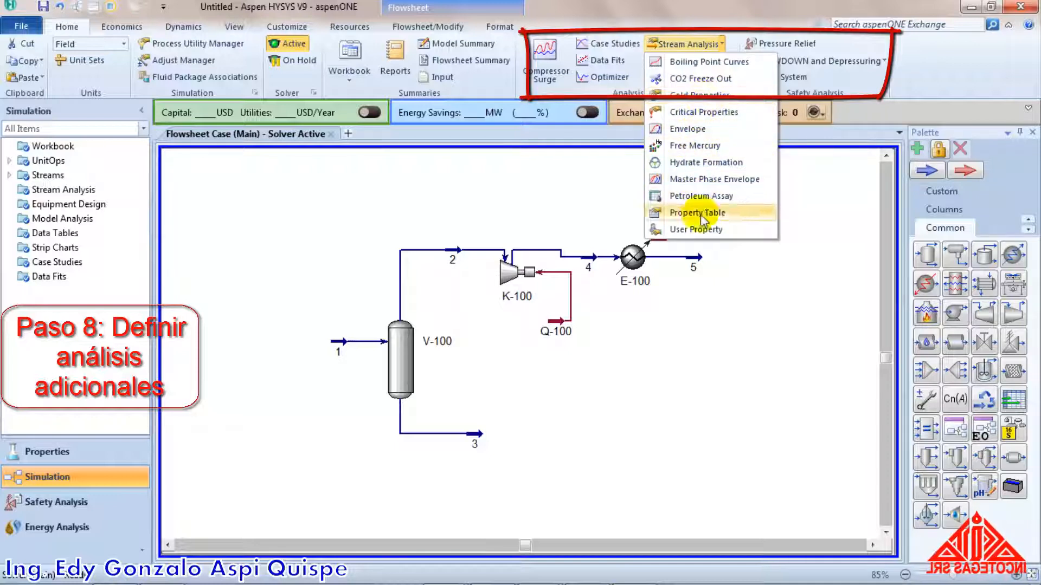
left_click(710, 44)
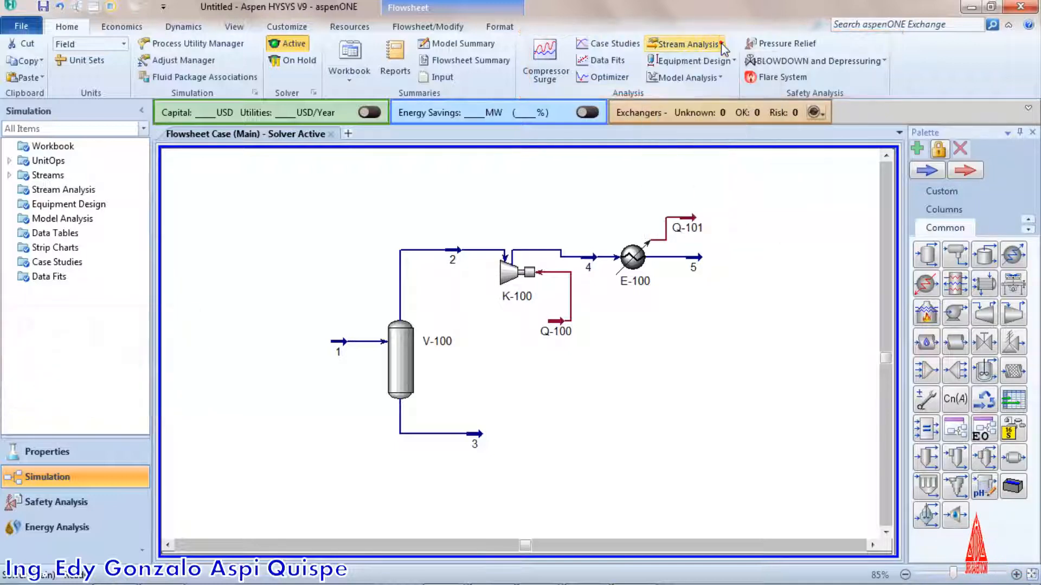
left_click(735, 61)
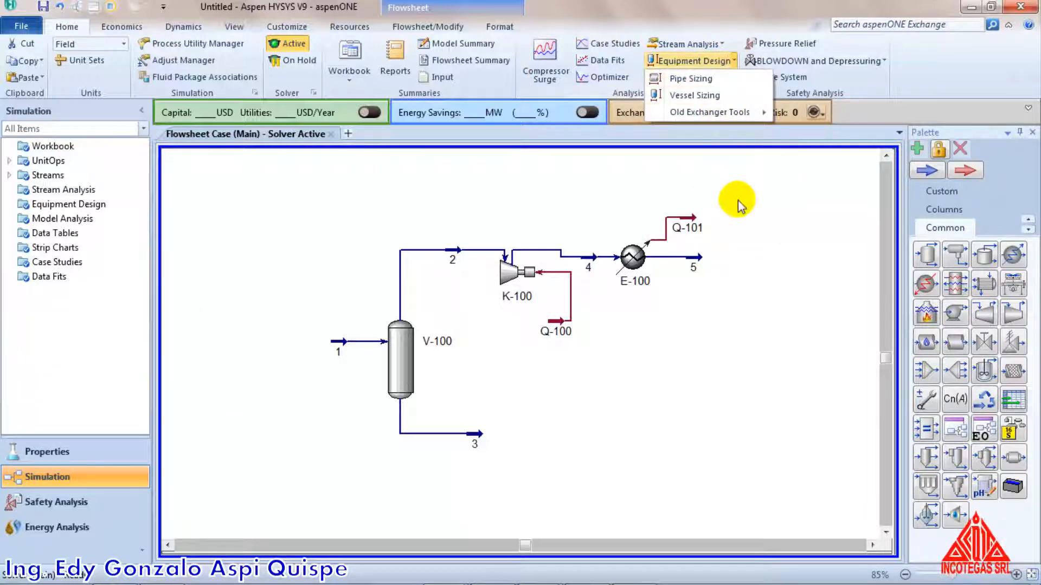
left_click(738, 202)
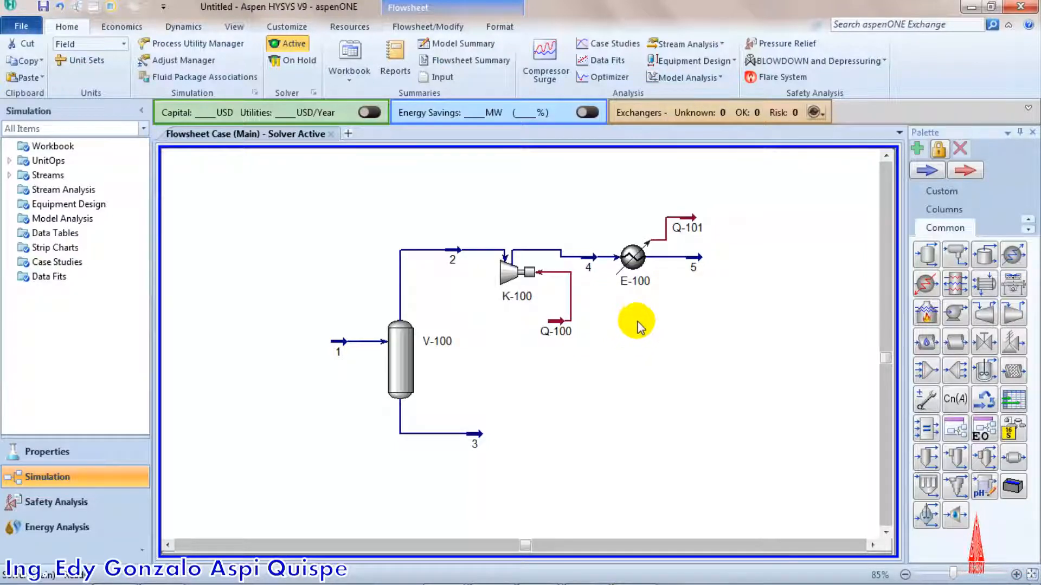
Check the problem statement in the presentation and create an Envelope stream analysis for stream 1 in the simulator.
key("alt+Tab")
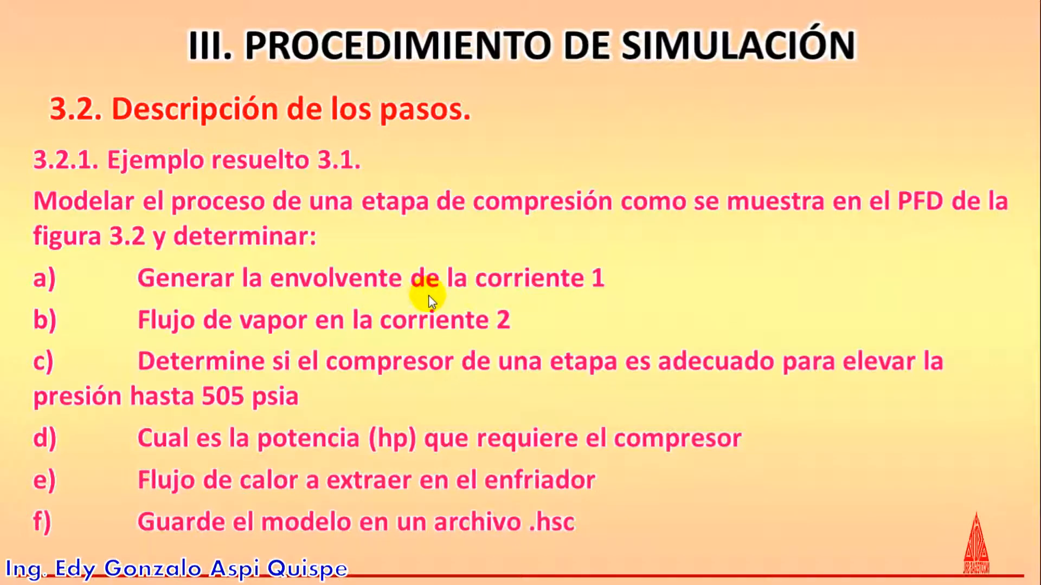
key("alt+Tab")
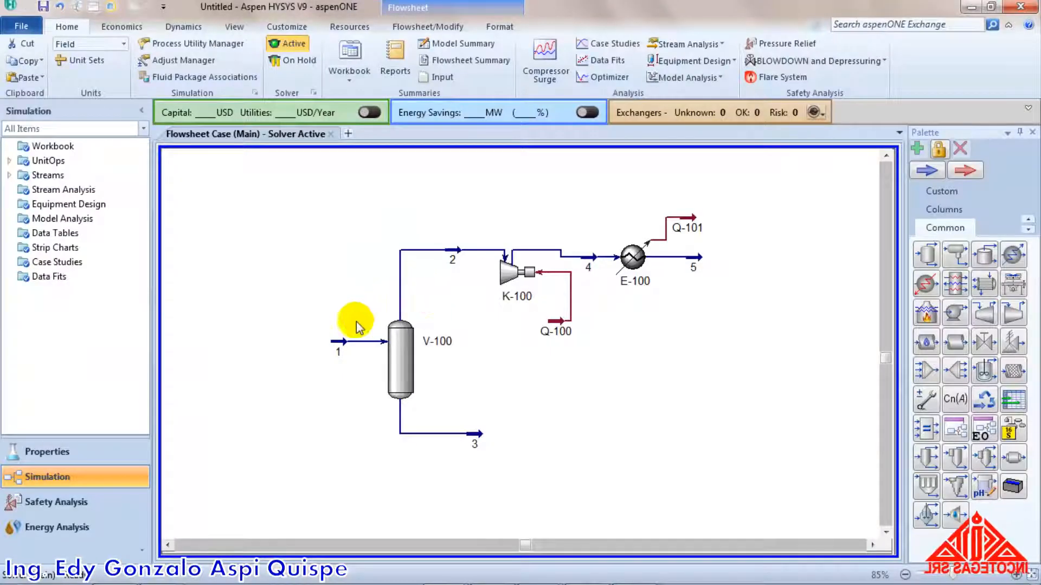
mouse_move(344, 345)
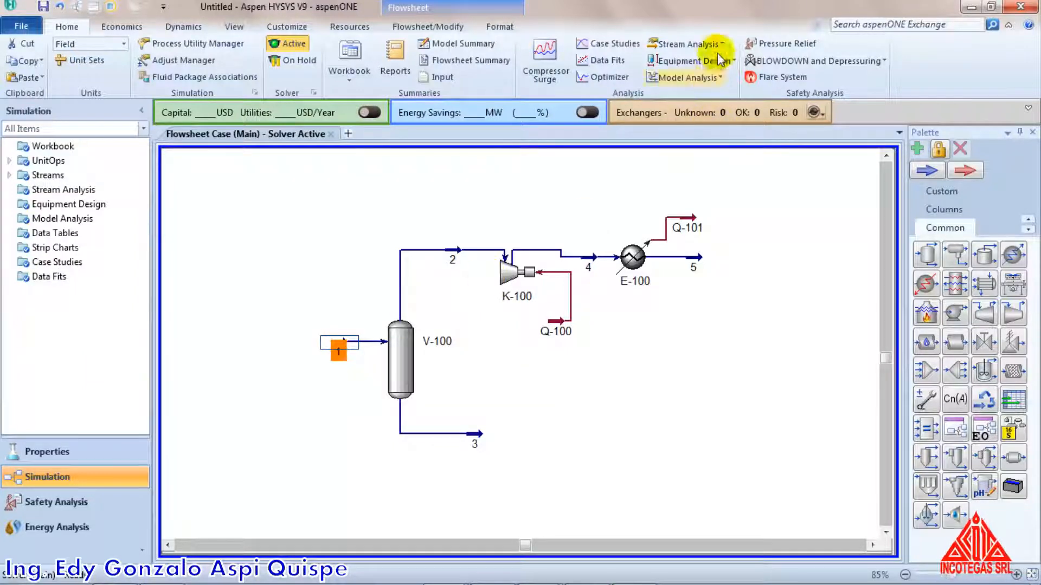
left_click(705, 44)
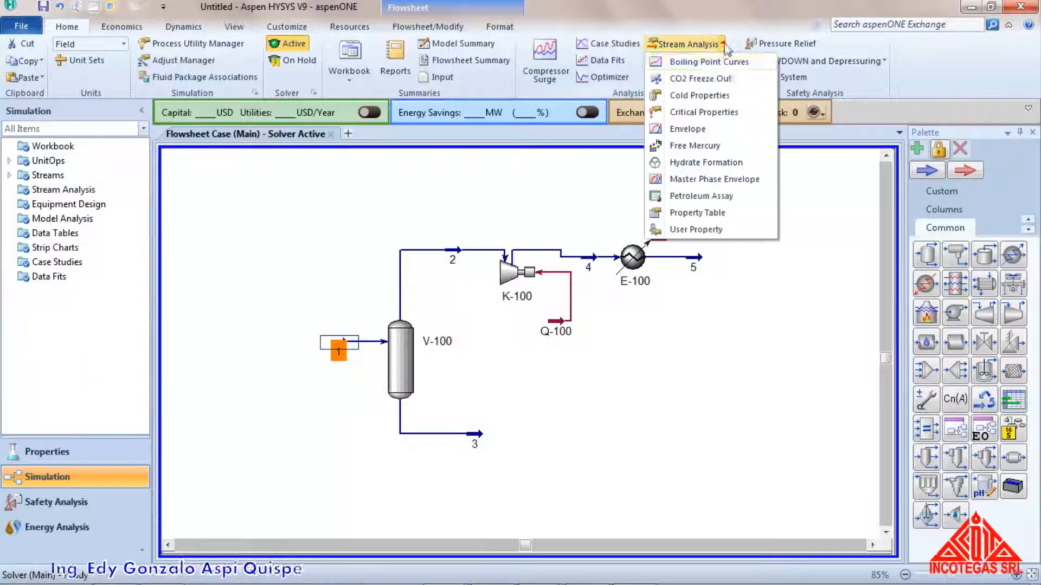
left_click(683, 130)
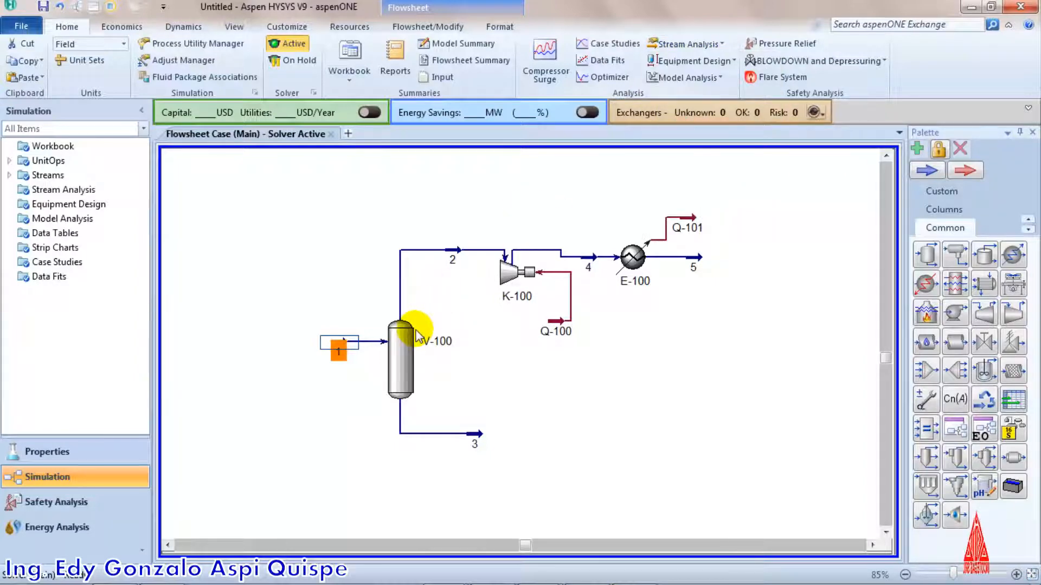
left_click(334, 341)
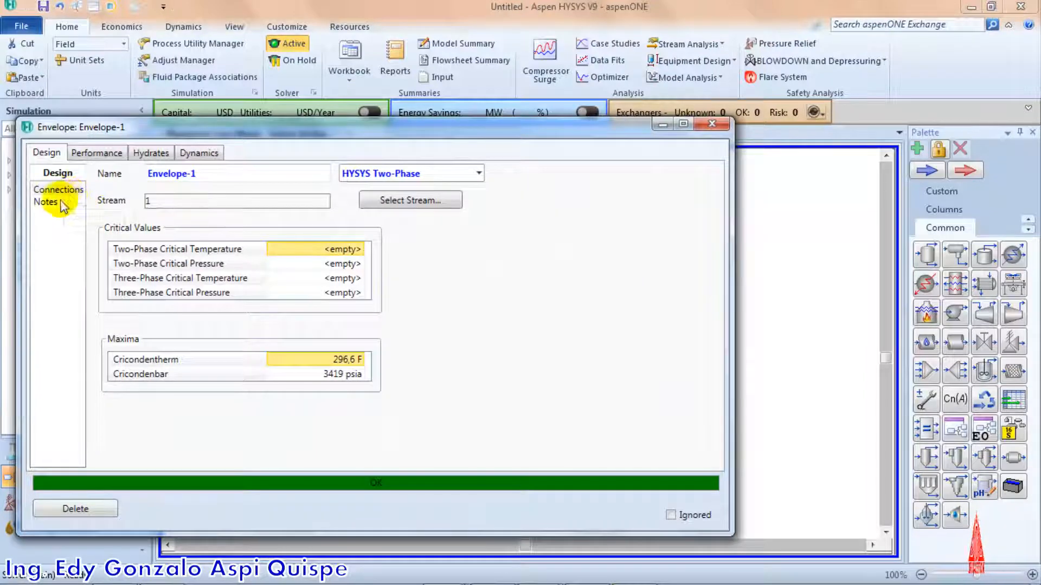
View the pressure-temperature envelope plot of stream 1 and close the analysis window.
left_click(97, 152)
left_click(48, 202)
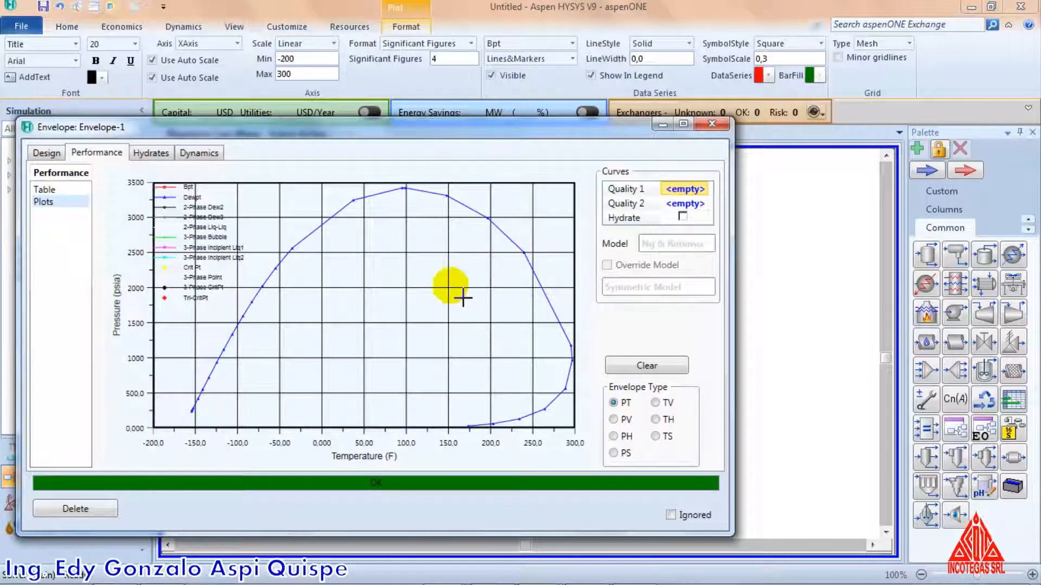
left_click(711, 124)
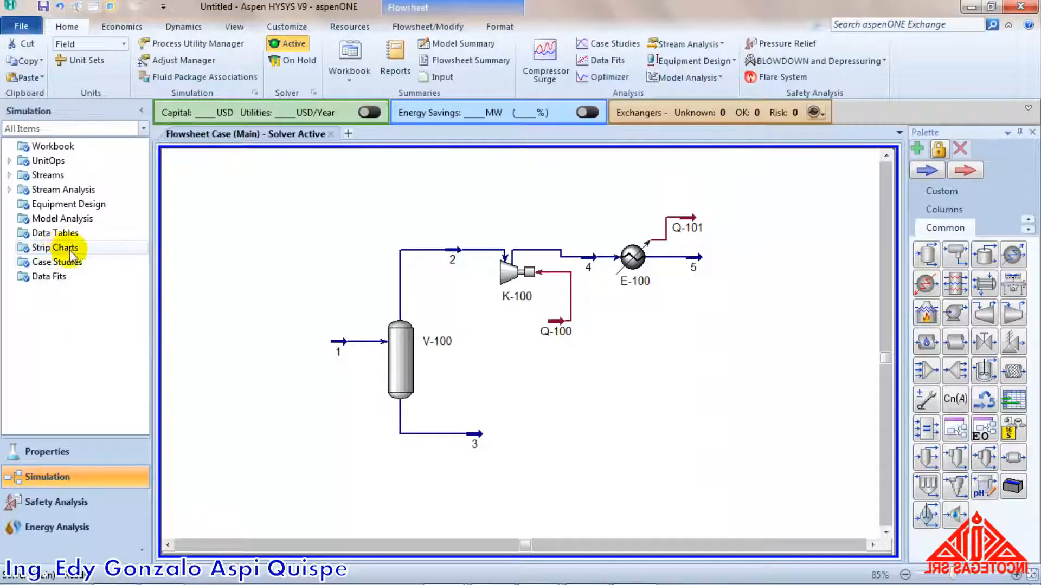
Reopen Envelope-1 from the simulation's stream analyses and display its performance plot.
left_click(9, 189)
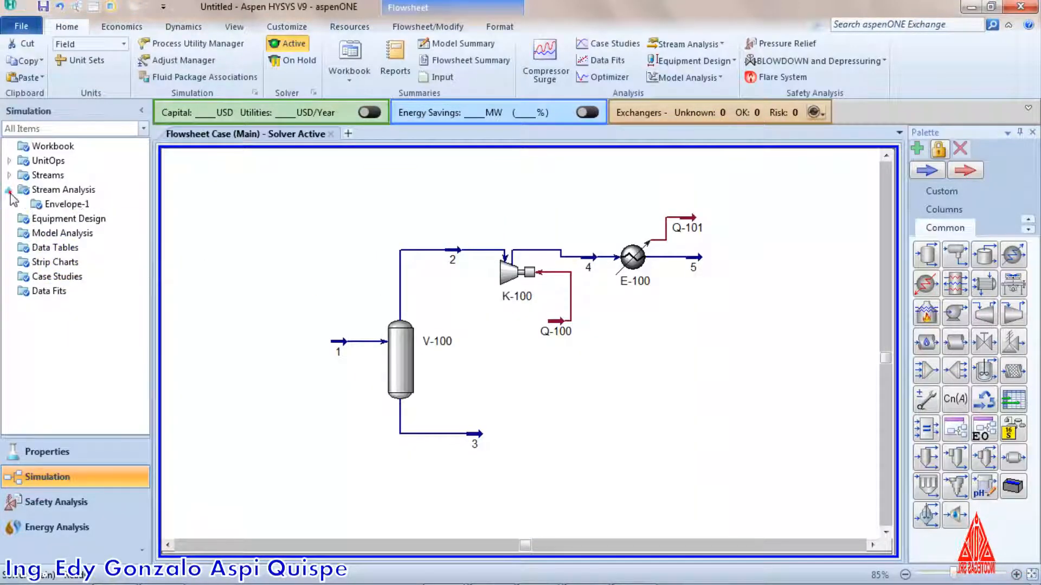
double_click(48, 205)
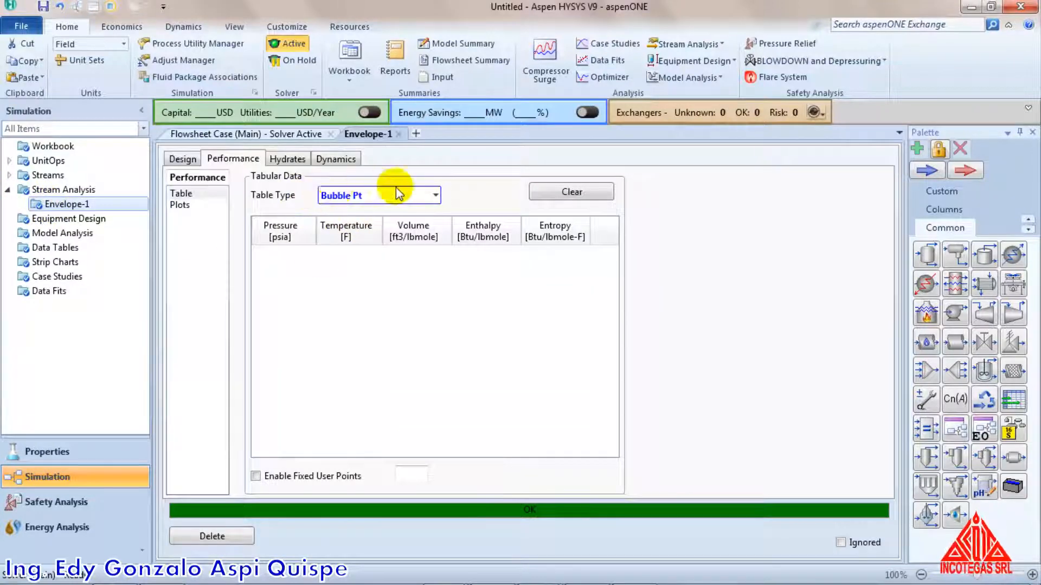
left_click(181, 204)
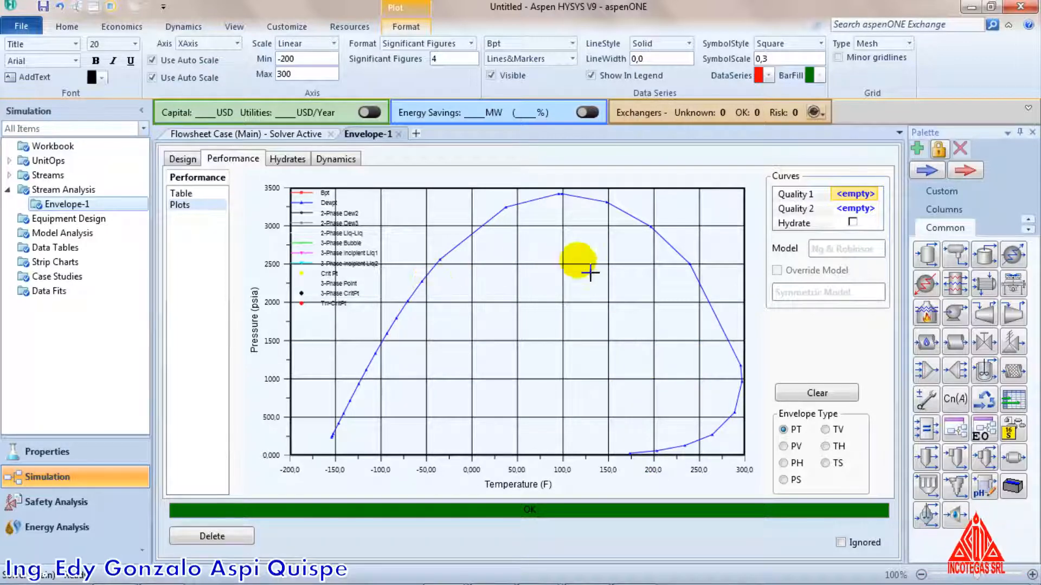
Check the questions in the presentation, return to the simulator's flowsheet and close the unit operations palette.
key("alt+Tab")
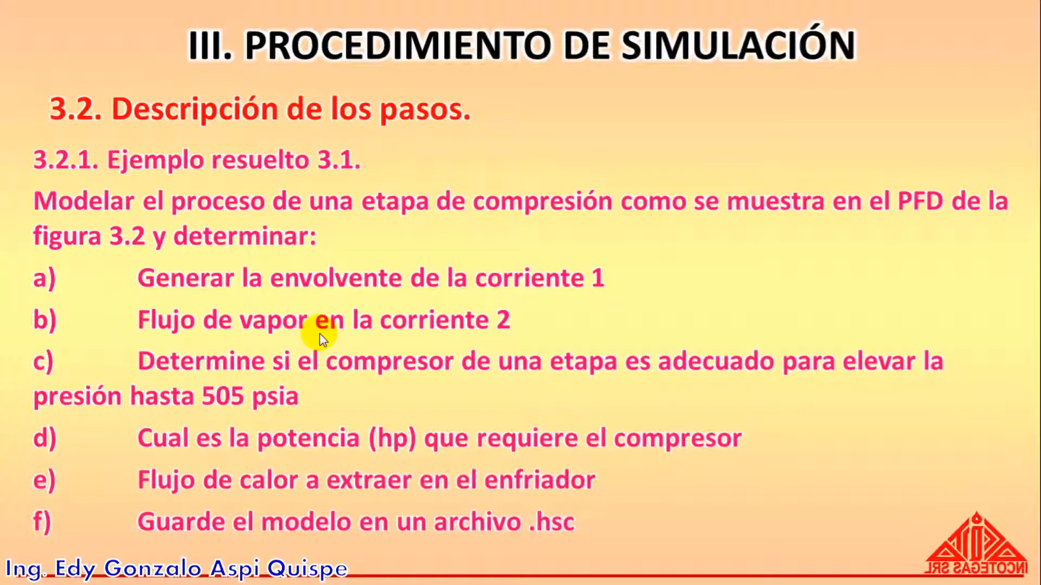
key("alt+Tab")
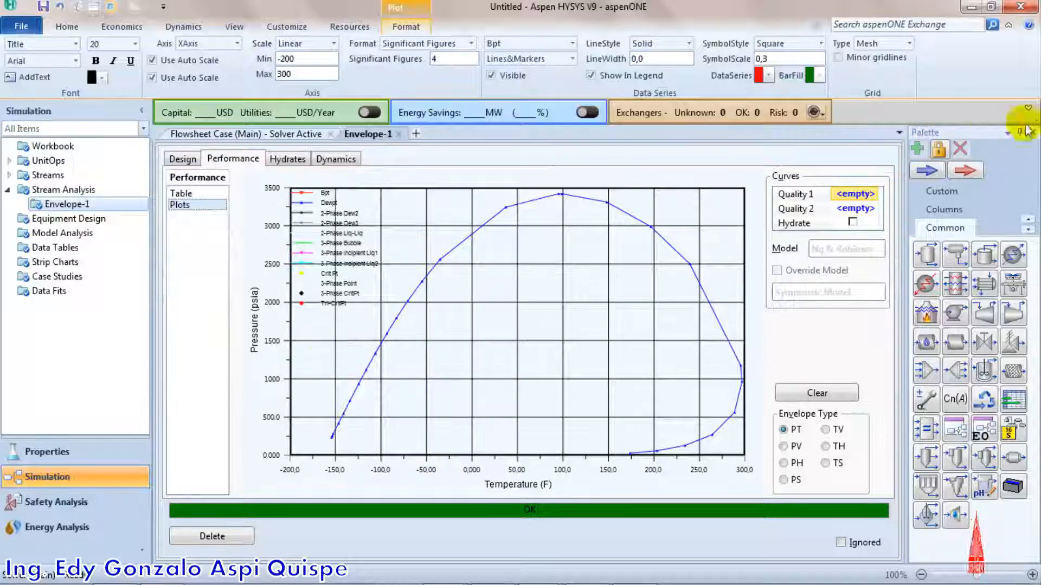
left_click(1034, 133)
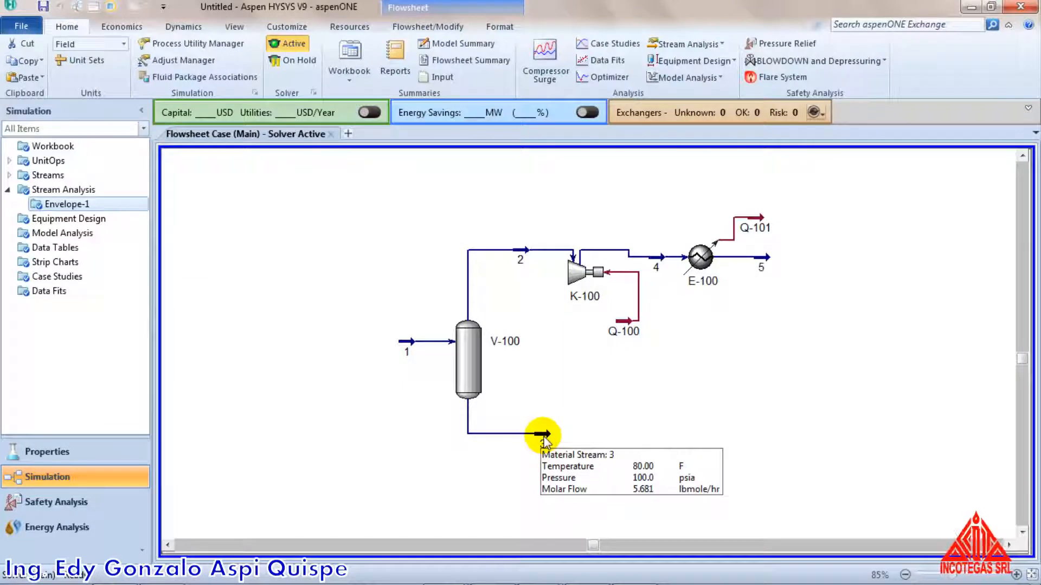
Examine the composition of stream 3, particularly the H2O and n-Decane mole fractions, and close the stream window.
double_click(542, 435)
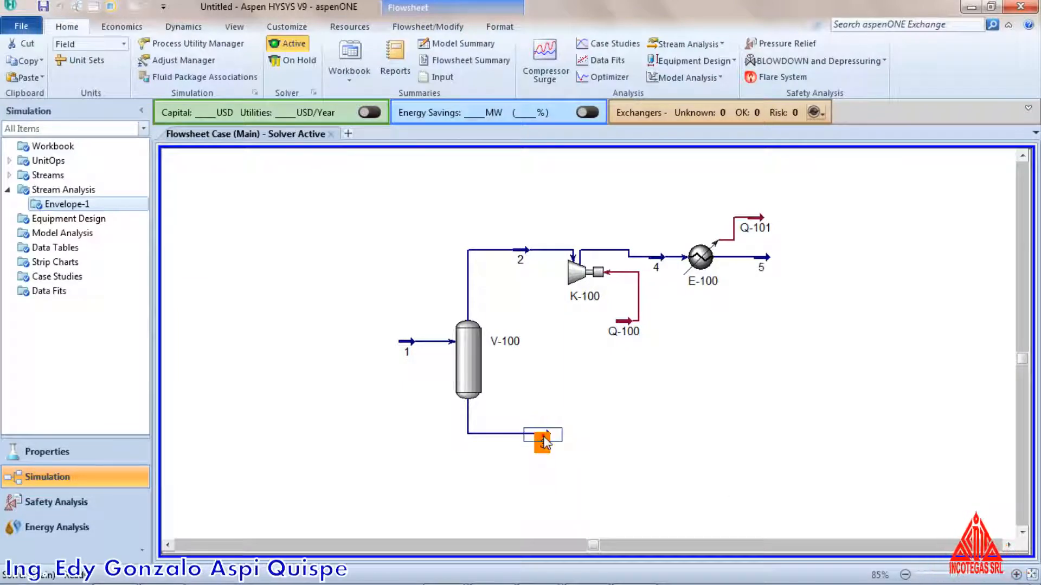
left_click(103, 242)
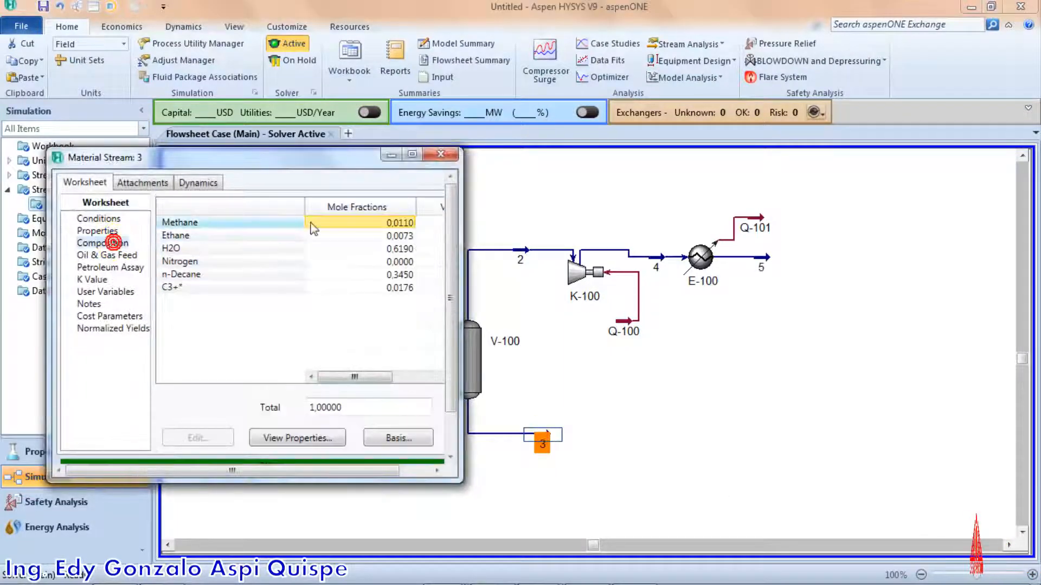
left_click(401, 249)
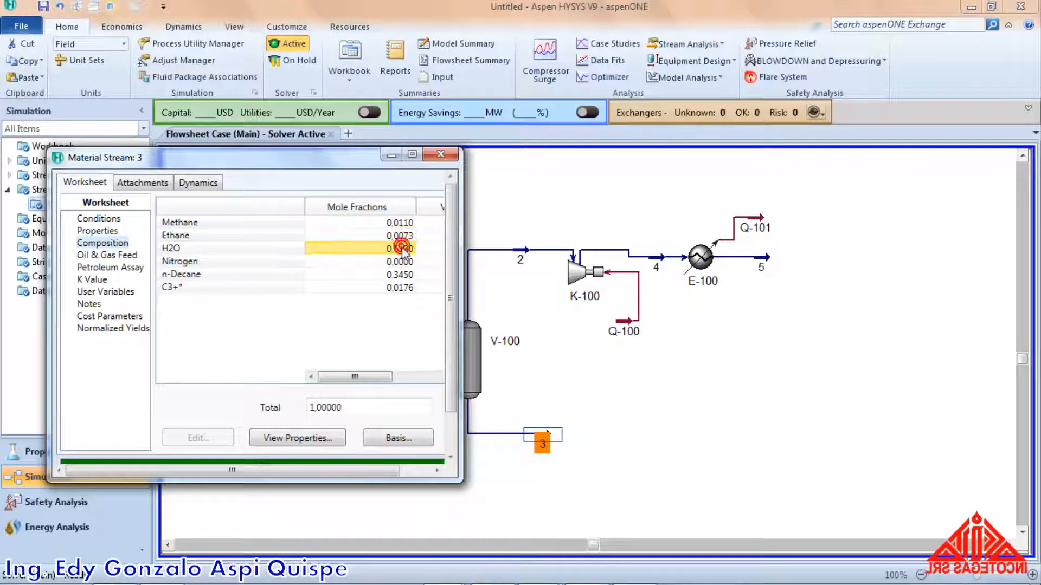
left_click(400, 275)
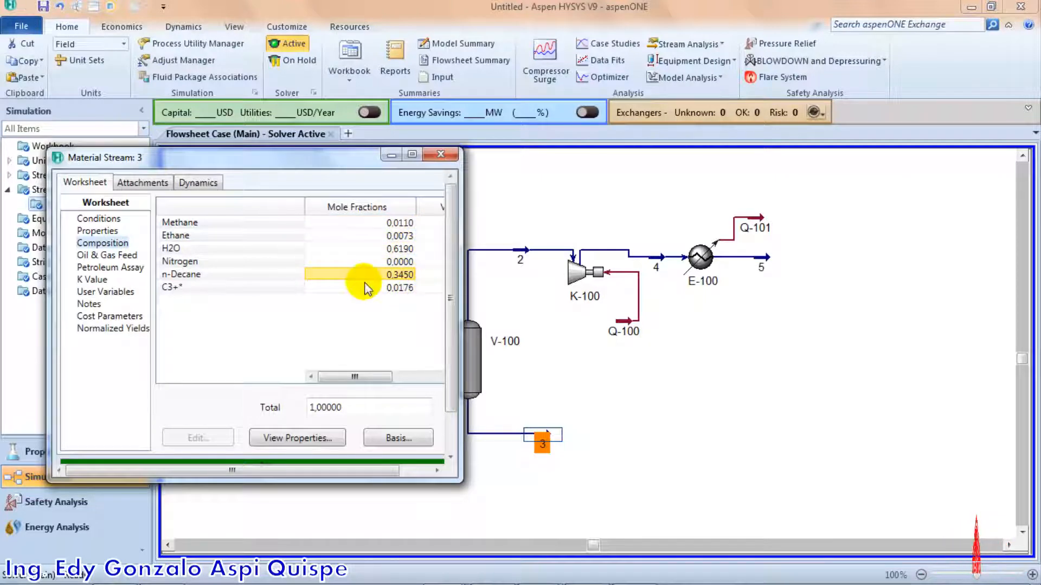
left_click(441, 155)
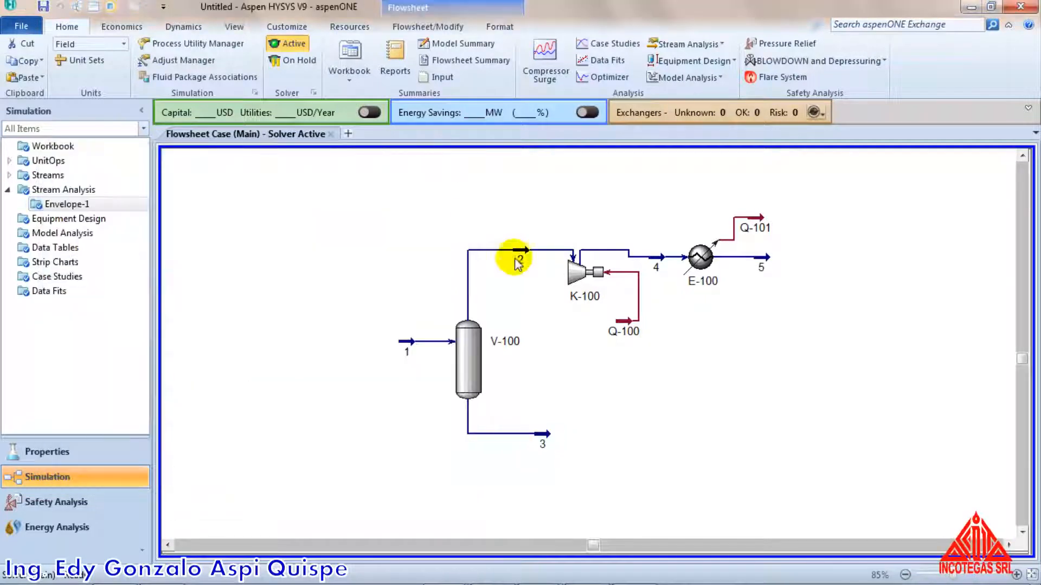
Inspect the vapour flow of stream 2 and check the compressor suitability question in the presentation.
mouse_move(519, 254)
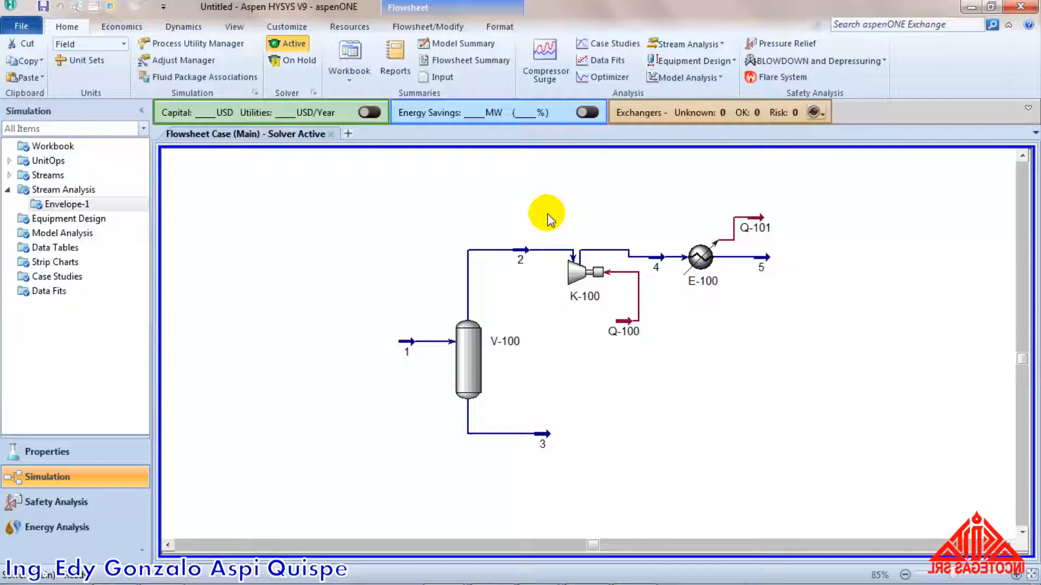
key("alt+Tab")
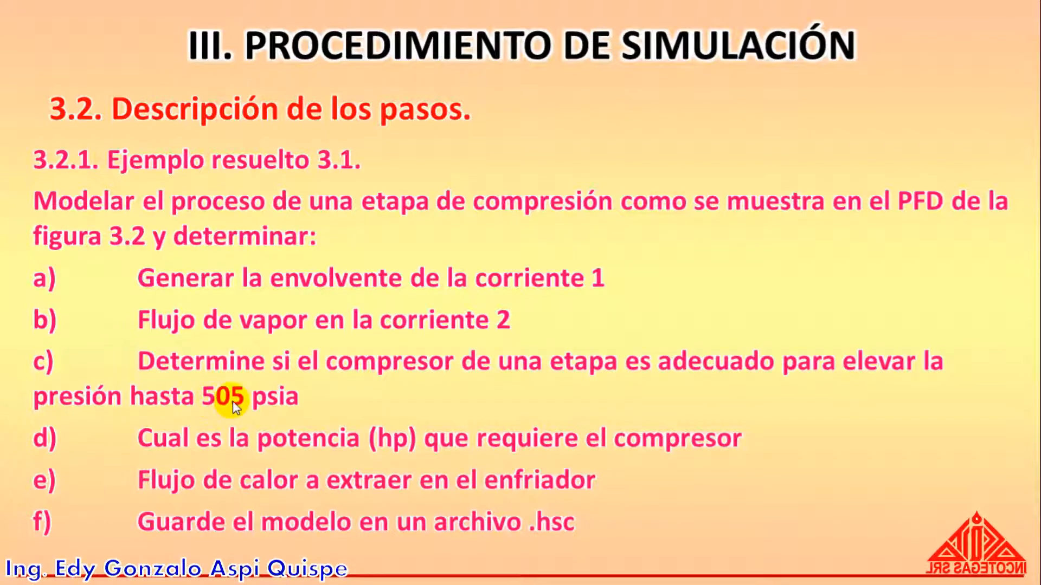
key("alt+Tab")
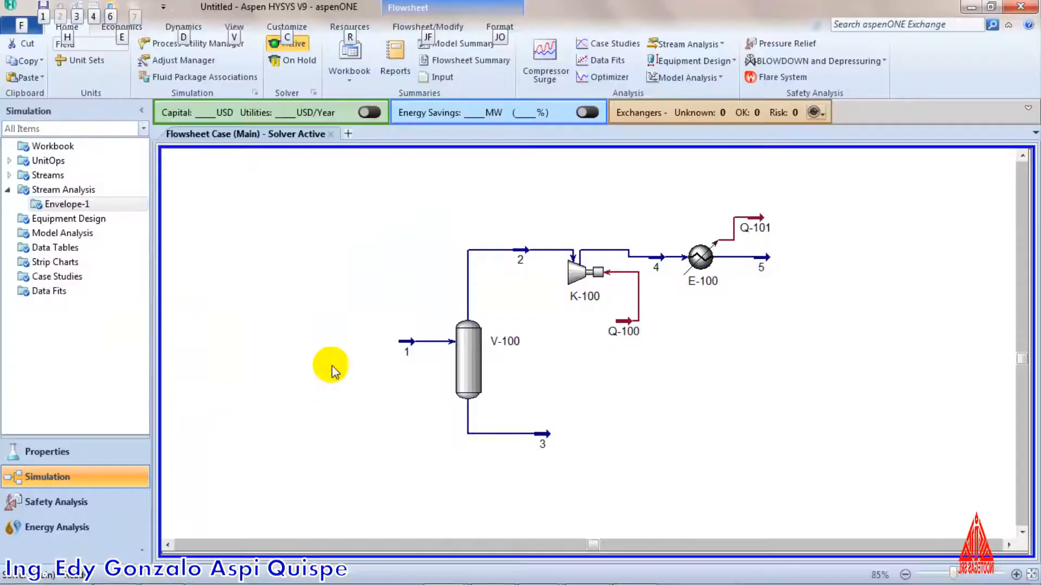
Examine compressor K-100 and the discharge temperature of stream 4, and close the stream window.
mouse_move(593, 301)
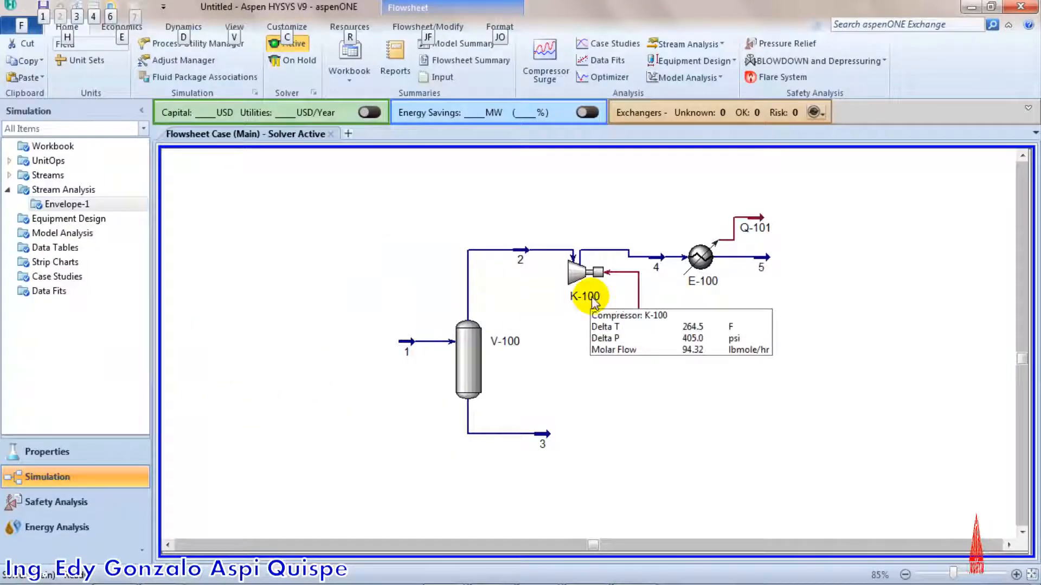
mouse_move(627, 255)
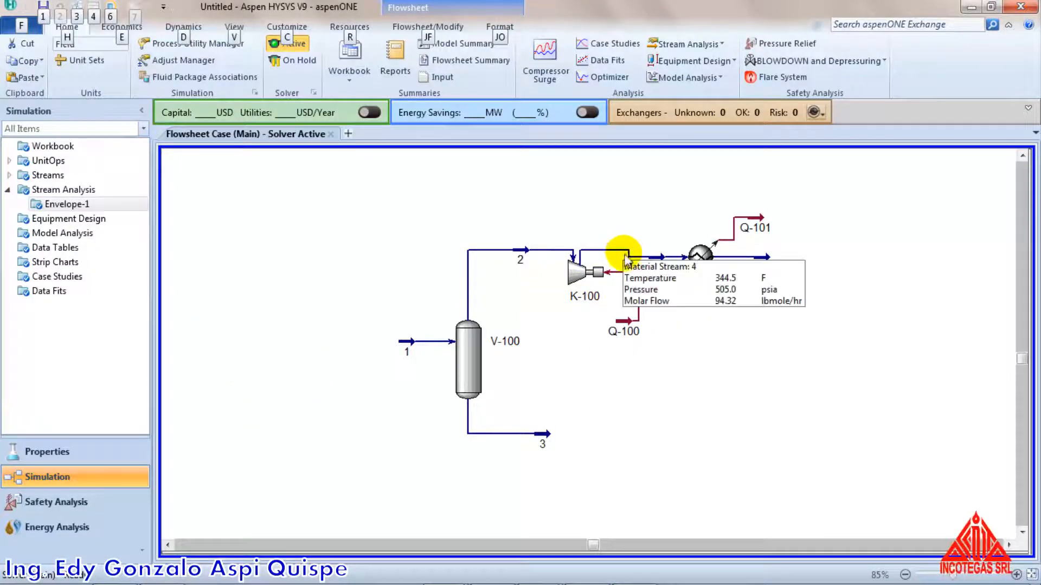
mouse_move(584, 279)
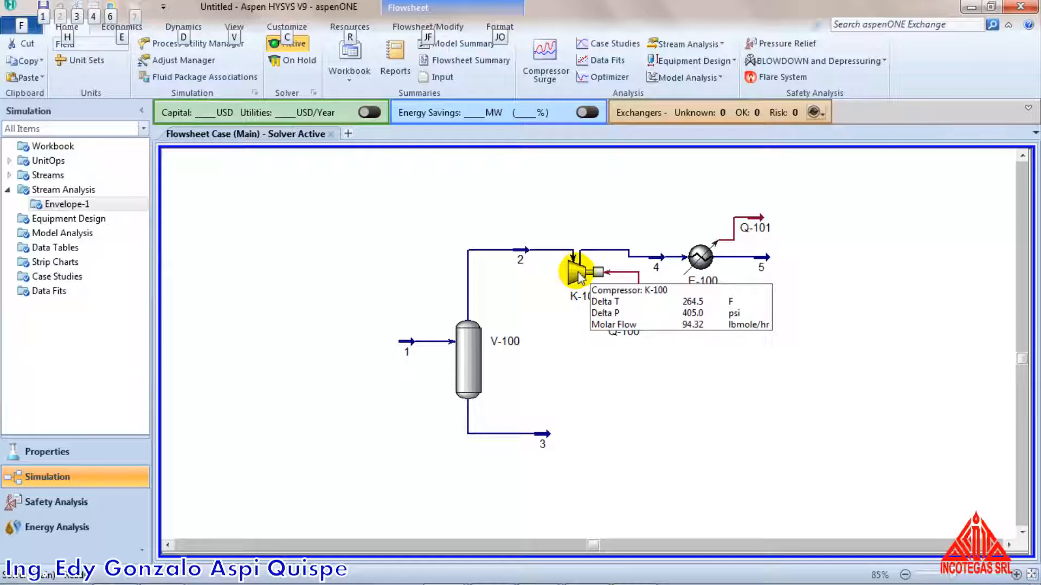
double_click(653, 262)
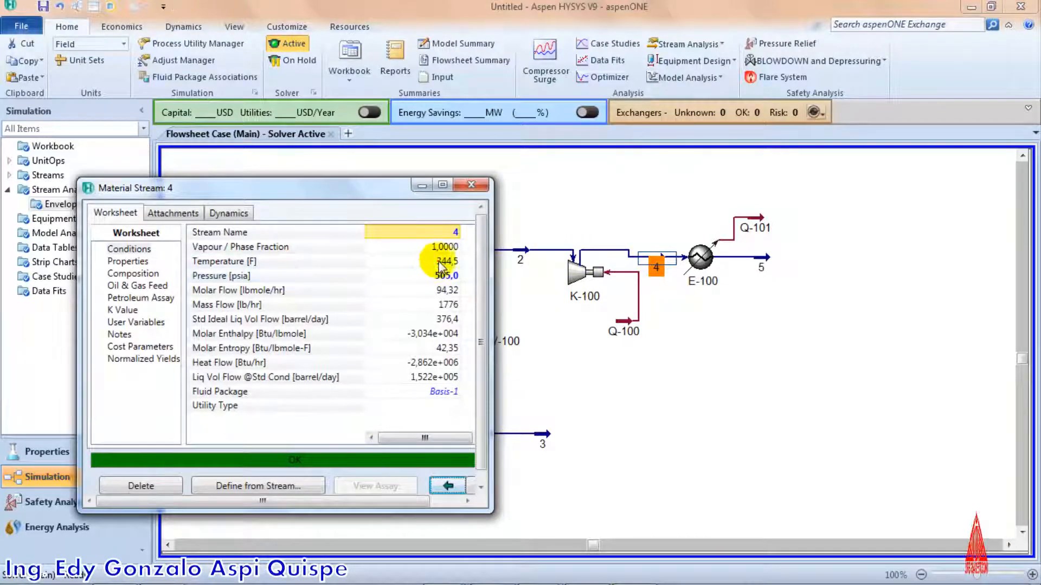
left_click(440, 265)
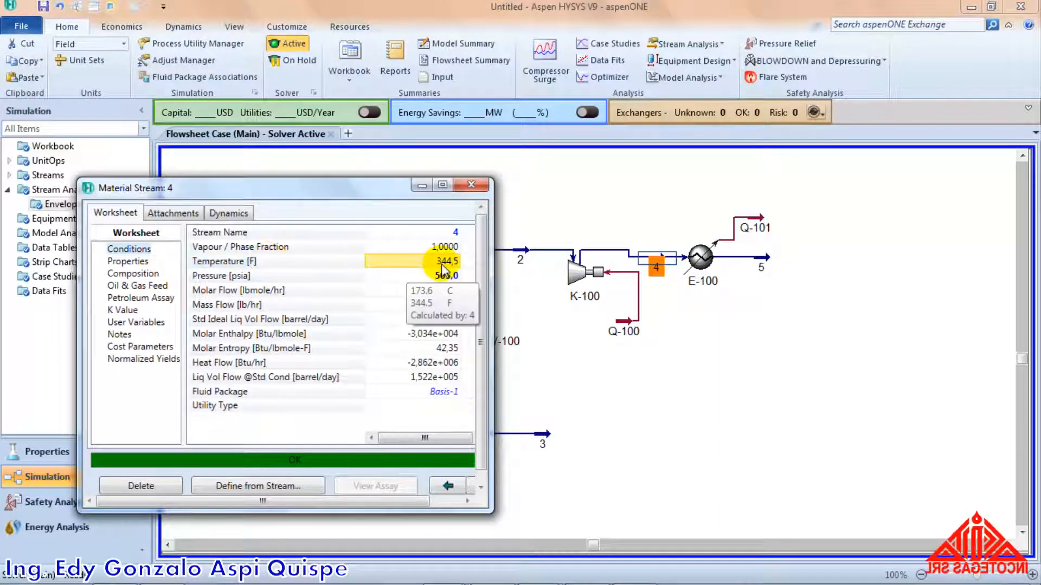
left_click(472, 184)
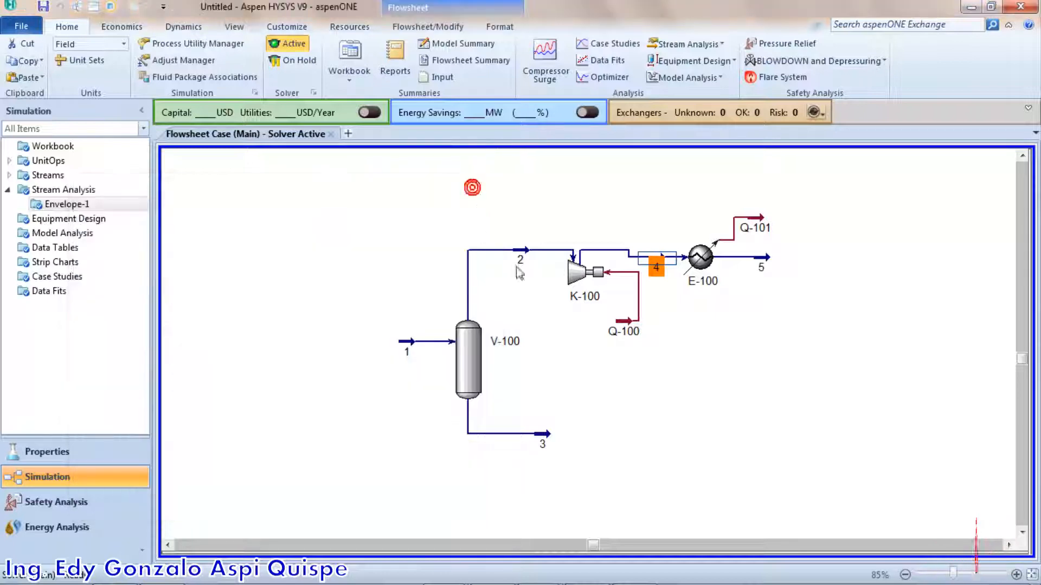
Inspect the power that energy stream Q-100 supplies to compressor K-100 and check the remaining questions in the presentation.
left_click(581, 277)
mouse_move(650, 263)
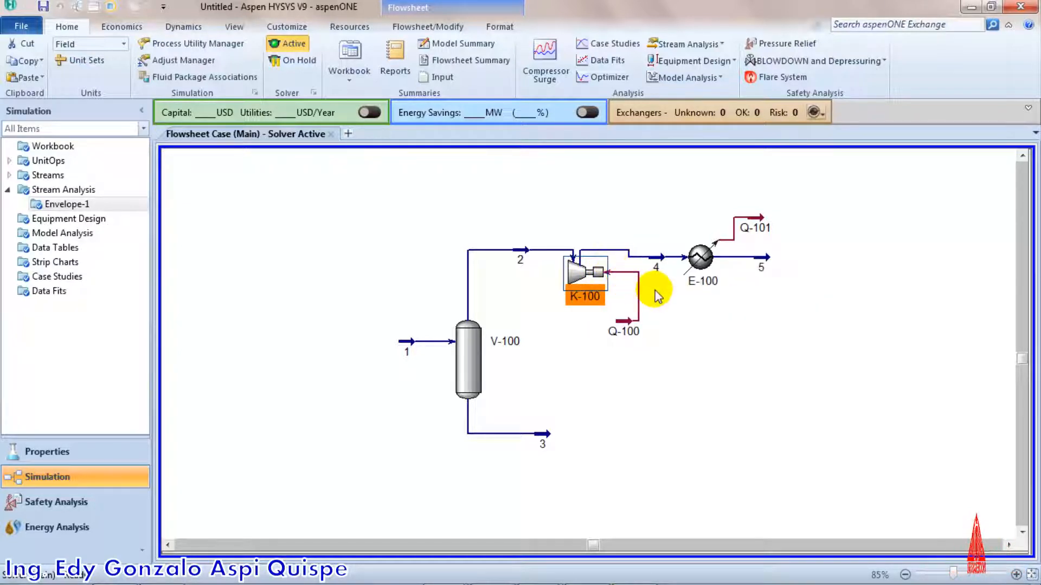
mouse_move(626, 334)
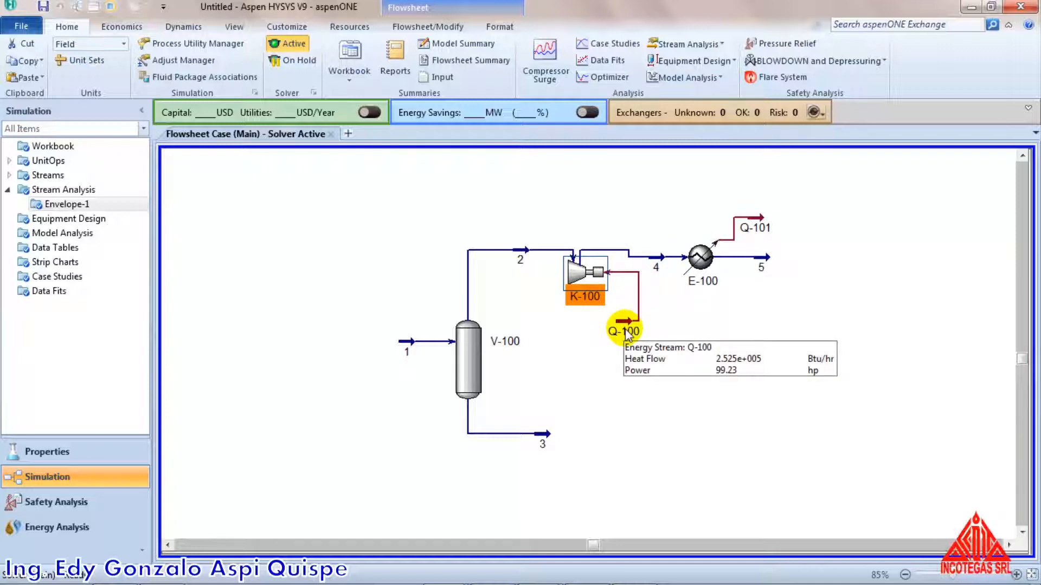
mouse_move(593, 285)
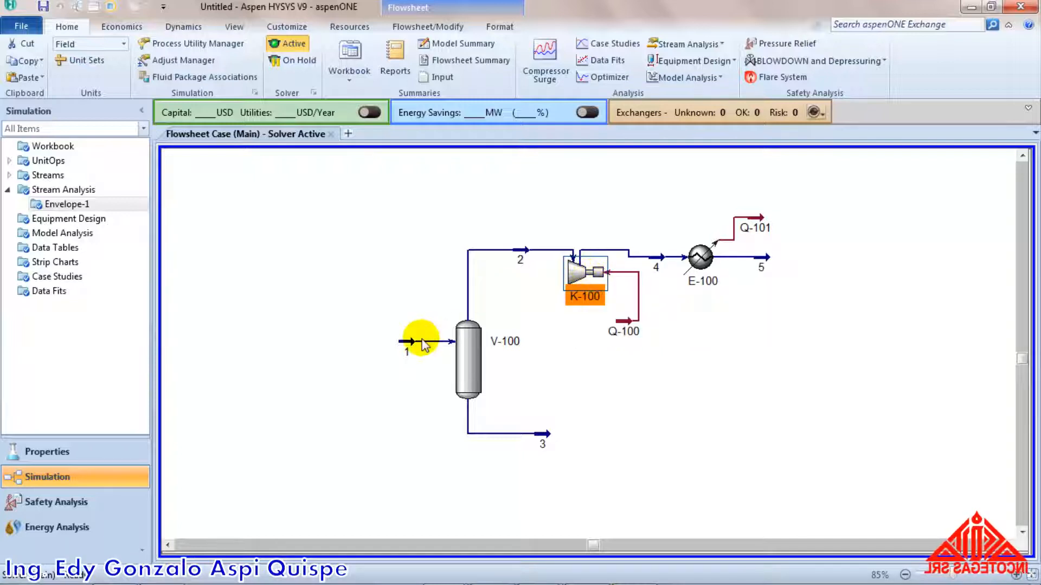
mouse_move(425, 344)
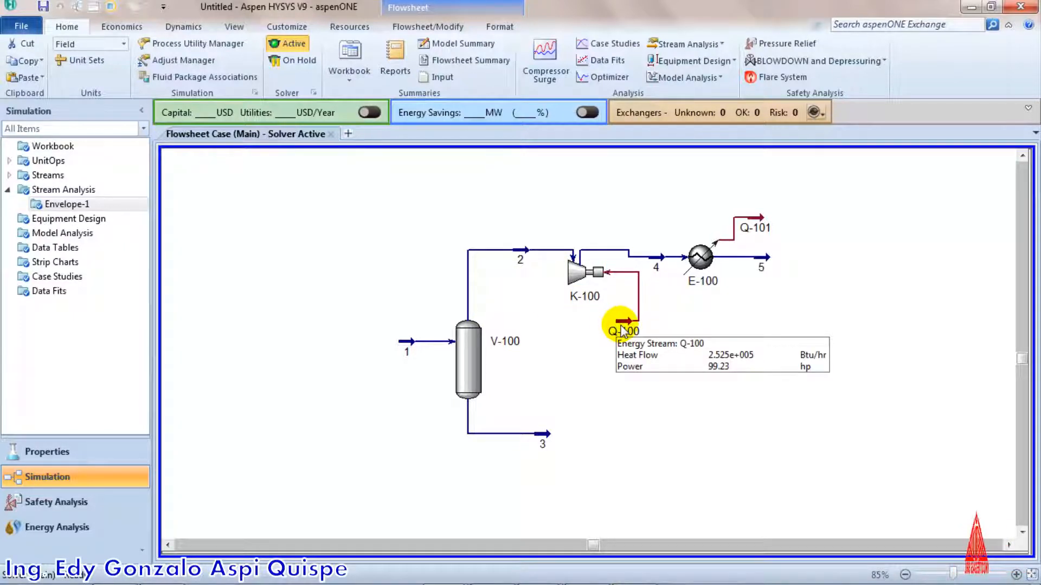
key("alt+Tab")
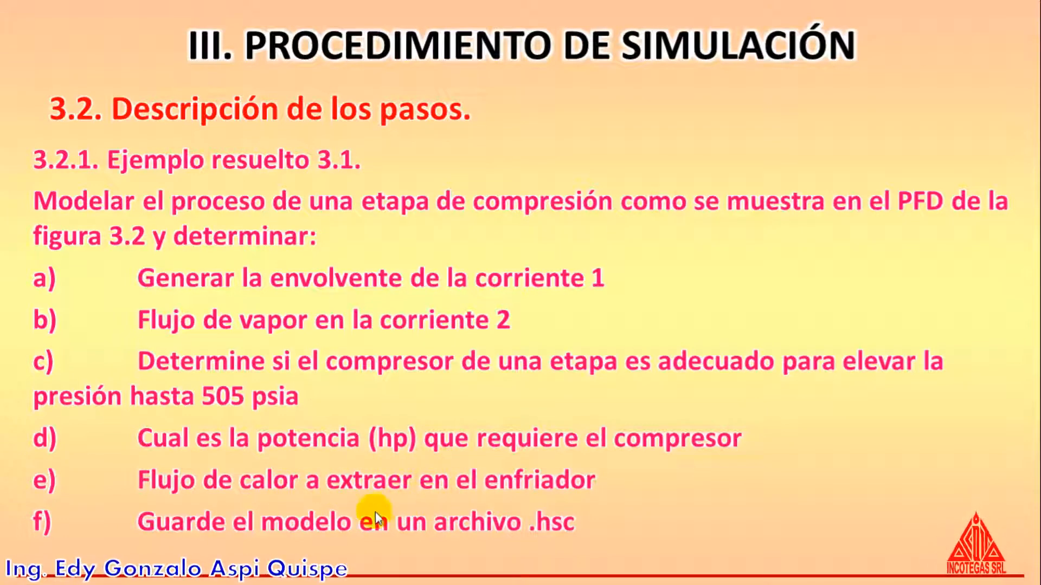
key("alt+Tab")
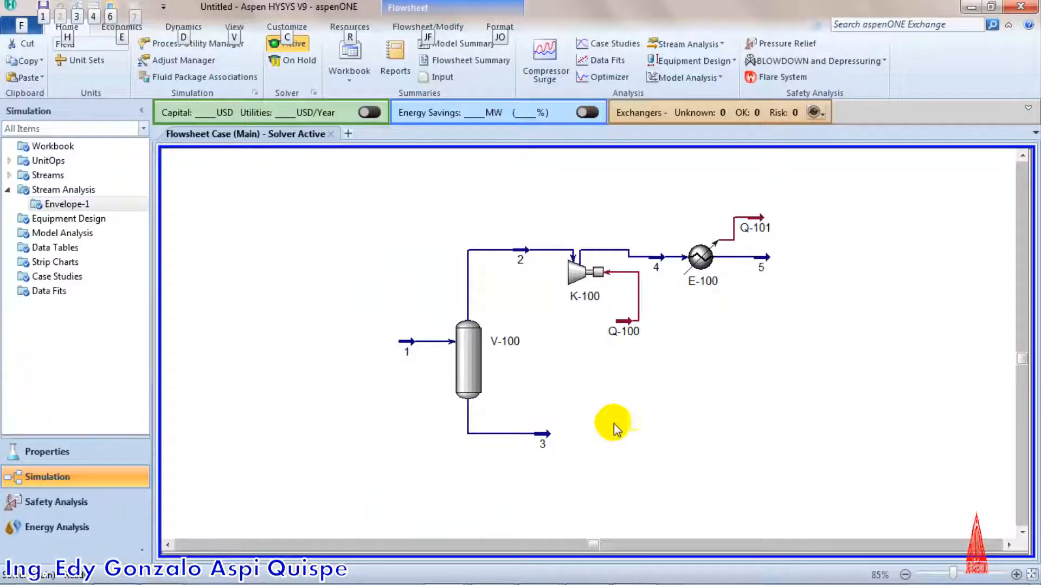
Show the property tables of energy stream Q-101 and stream 5 on the flowsheet, with Q-101's table above the cooler.
mouse_move(755, 223)
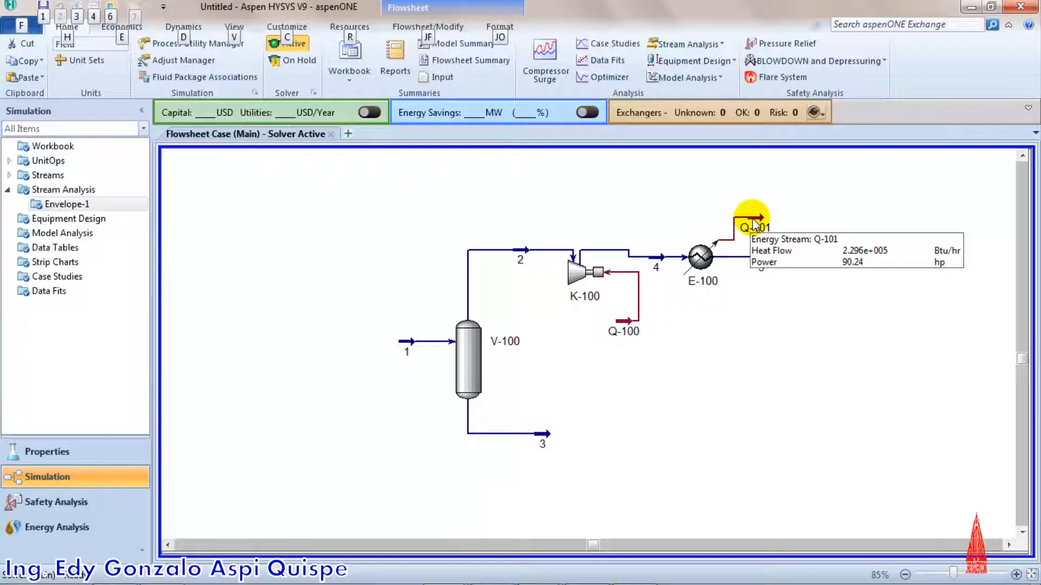
right_click(675, 257)
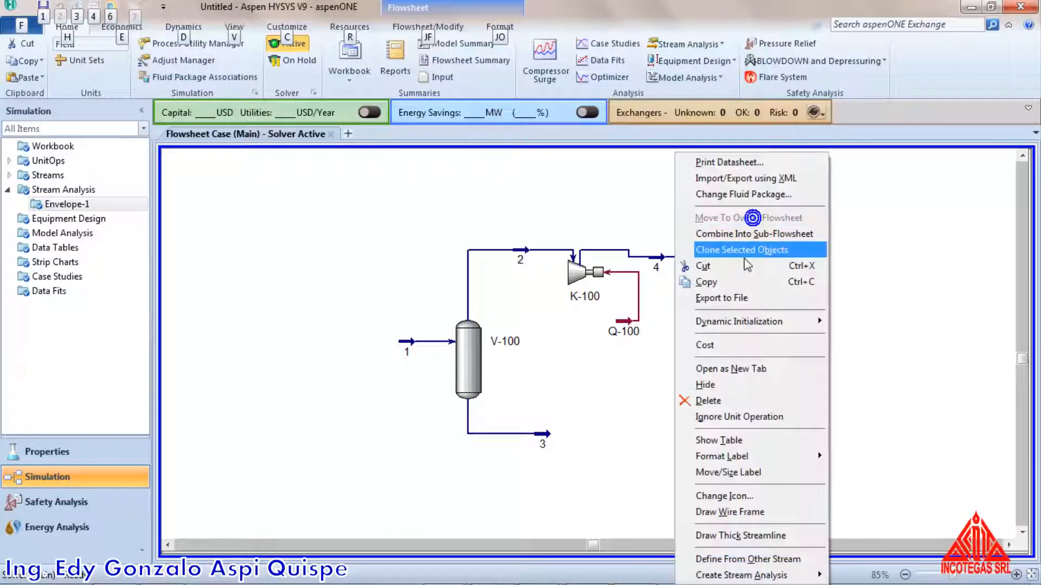
left_click(718, 440)
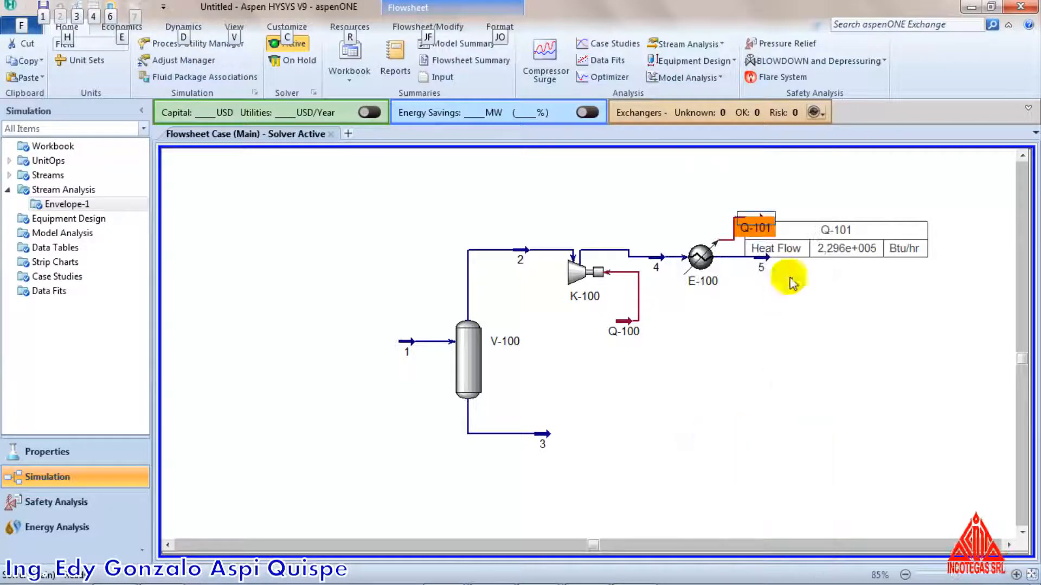
right_click(691, 258)
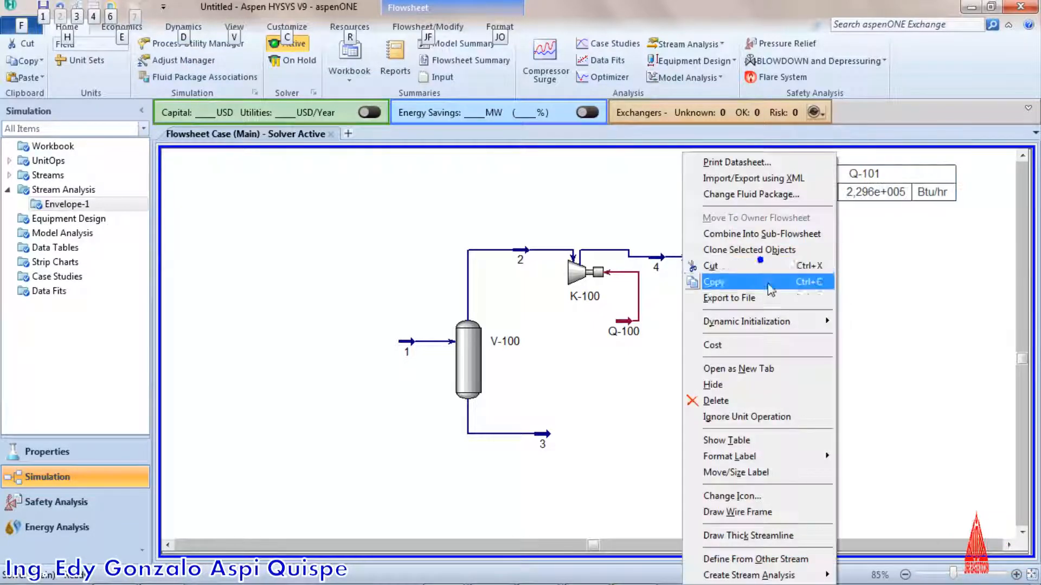
left_click(726, 440)
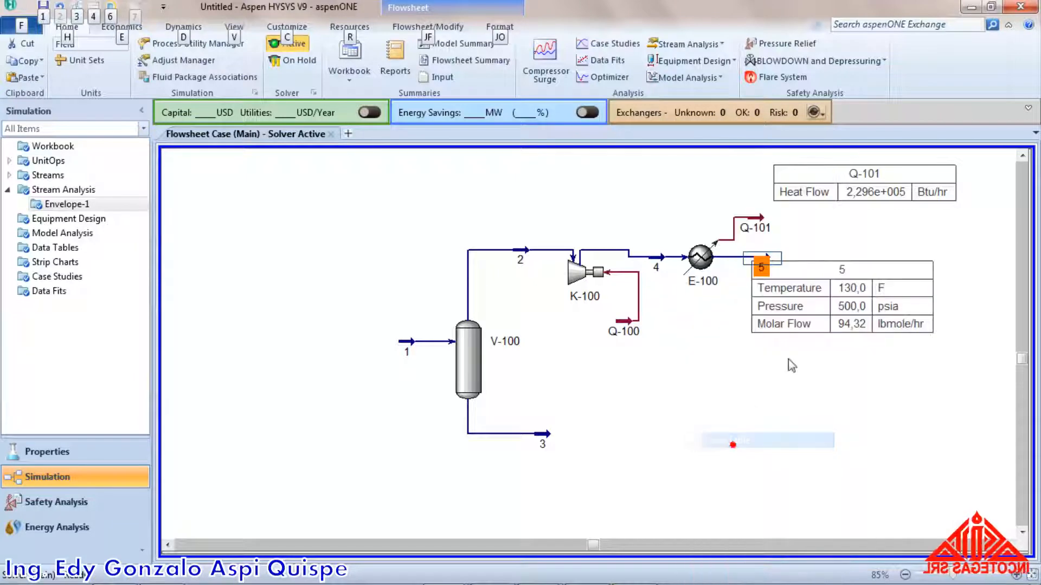
Show the property table of cooler E-100 on the flowsheet, including its duty and its feed and product temperatures.
left_click(660, 367)
right_click(653, 255)
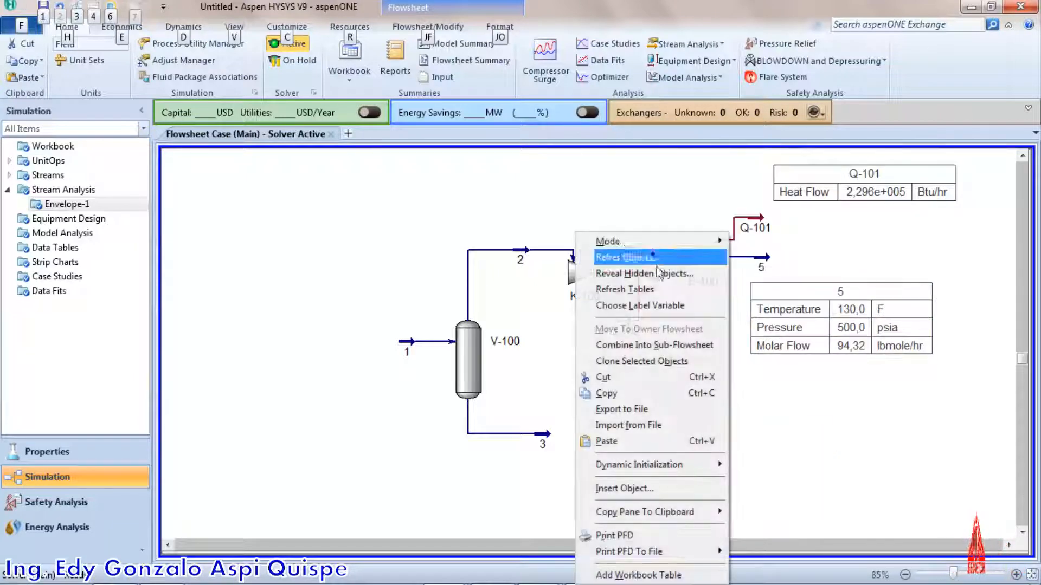
left_click(740, 373)
right_click(698, 261)
left_click(719, 440)
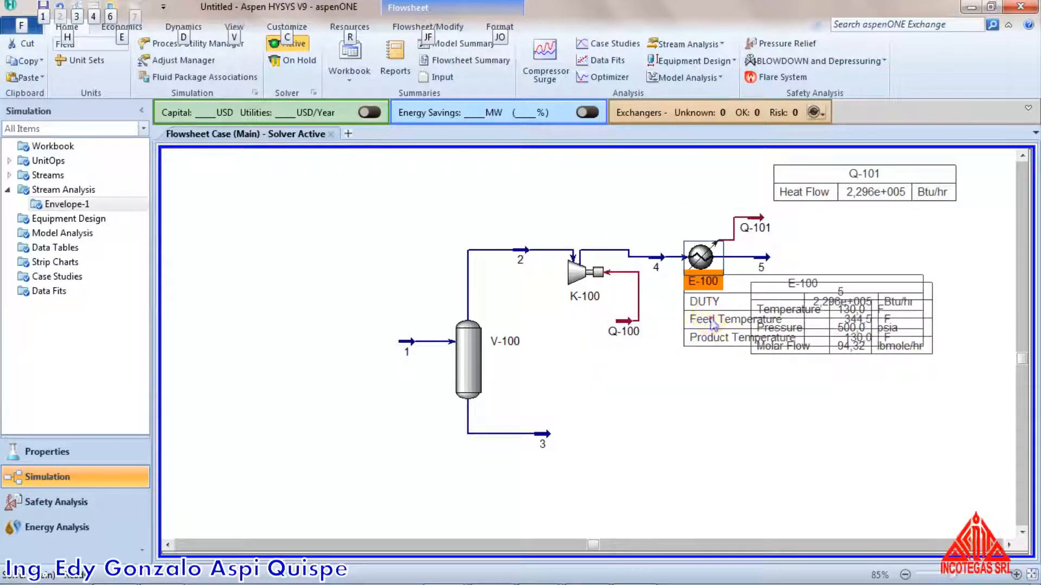
Move cooler E-100's property table to the free area above compressor K-100 and review the example's questions in the presentation.
left_click_drag(709, 319, 452, 198)
key("alt+Tab")
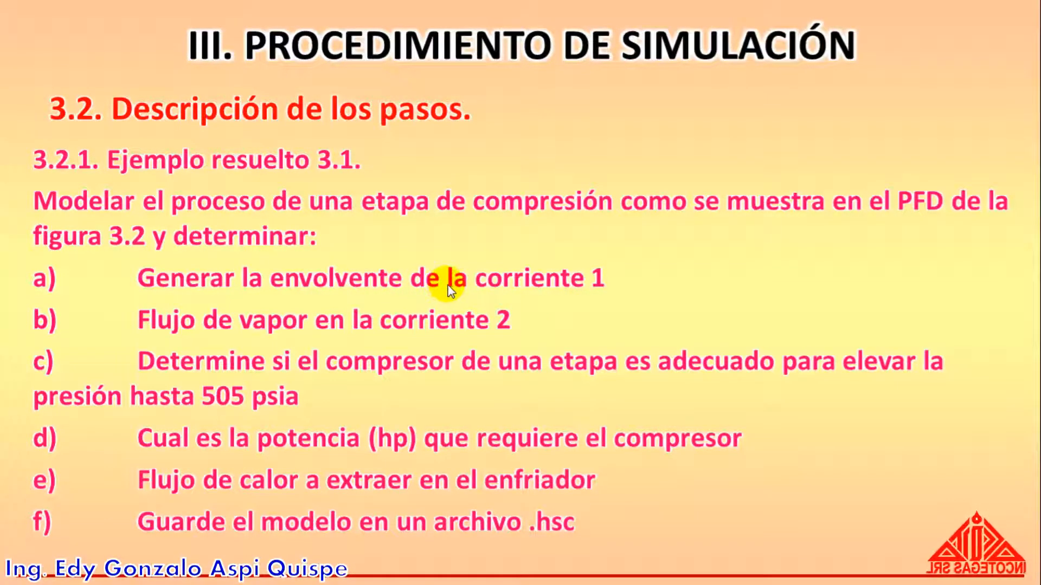
key("alt+Tab")
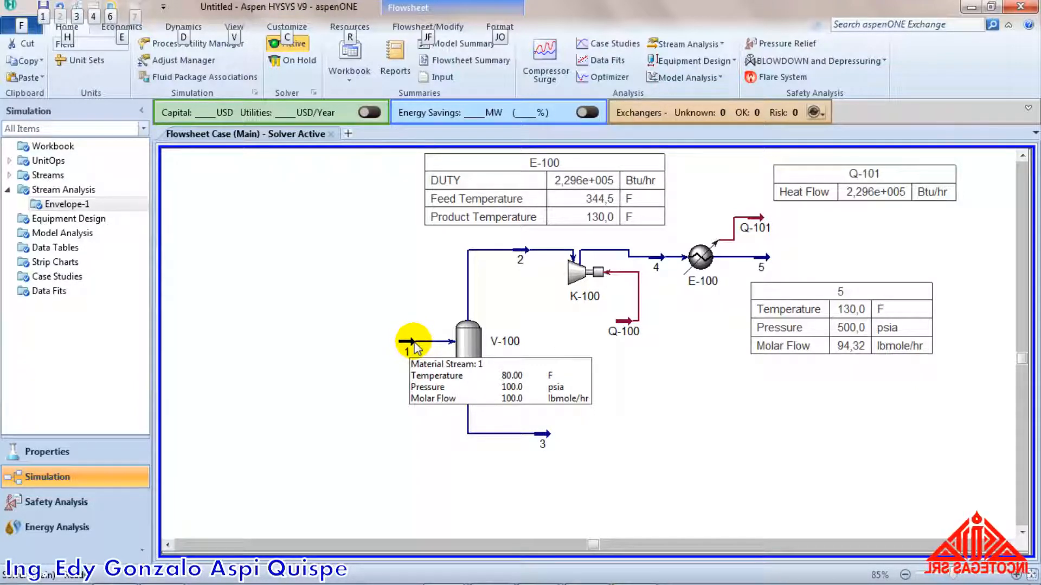
Examine the mixed-phase K values of the components in stream 1 and close the stream window.
double_click(415, 344)
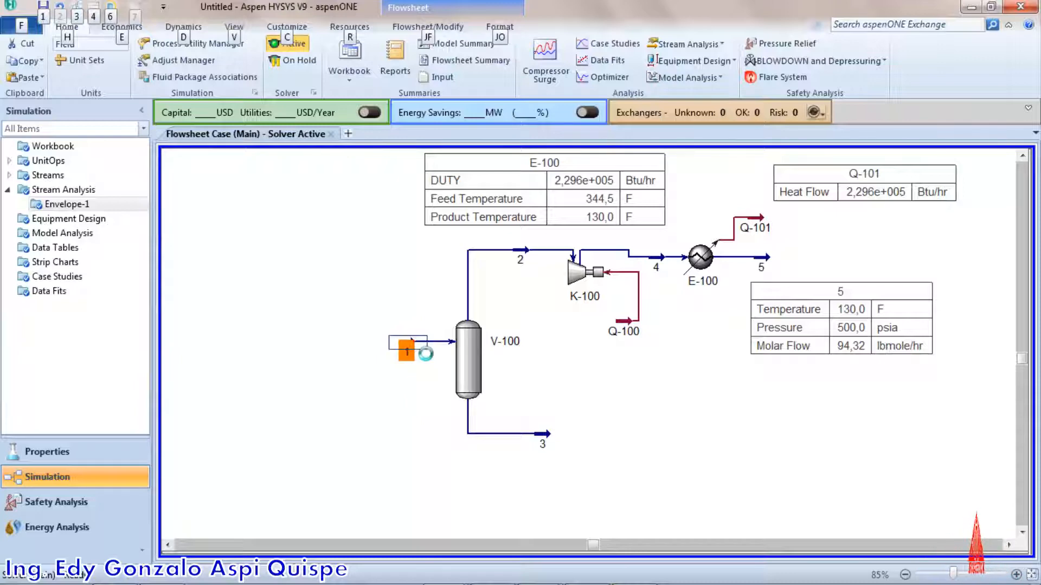
left_click_drag(340, 221, 379, 182)
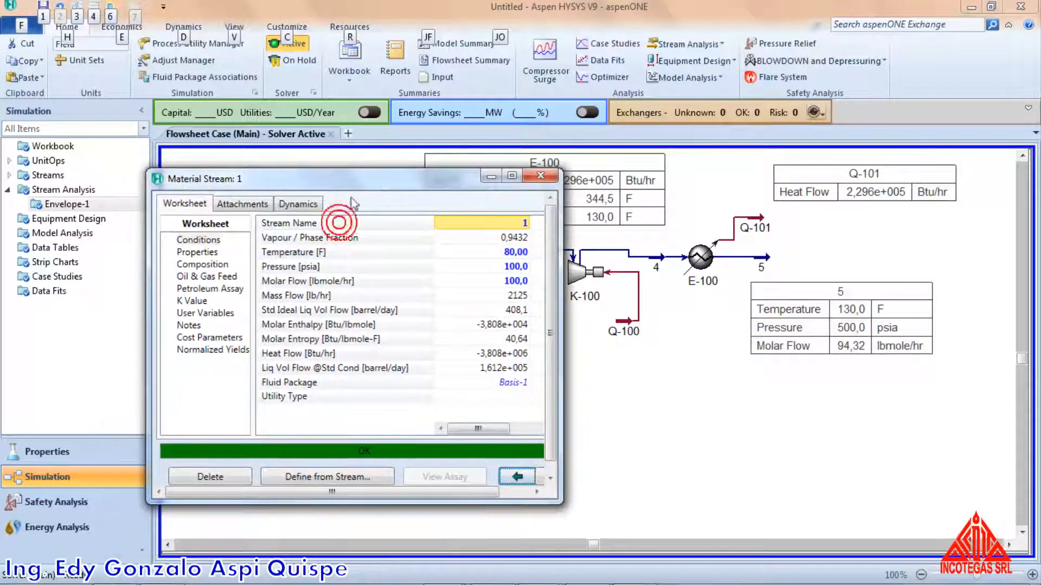
left_click(200, 299)
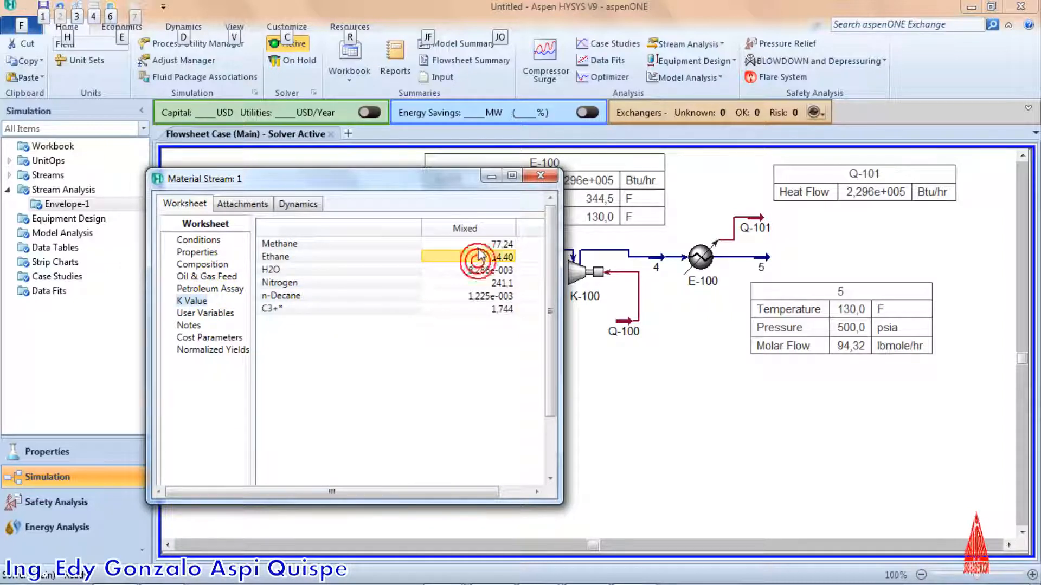
left_click_drag(477, 244, 485, 324)
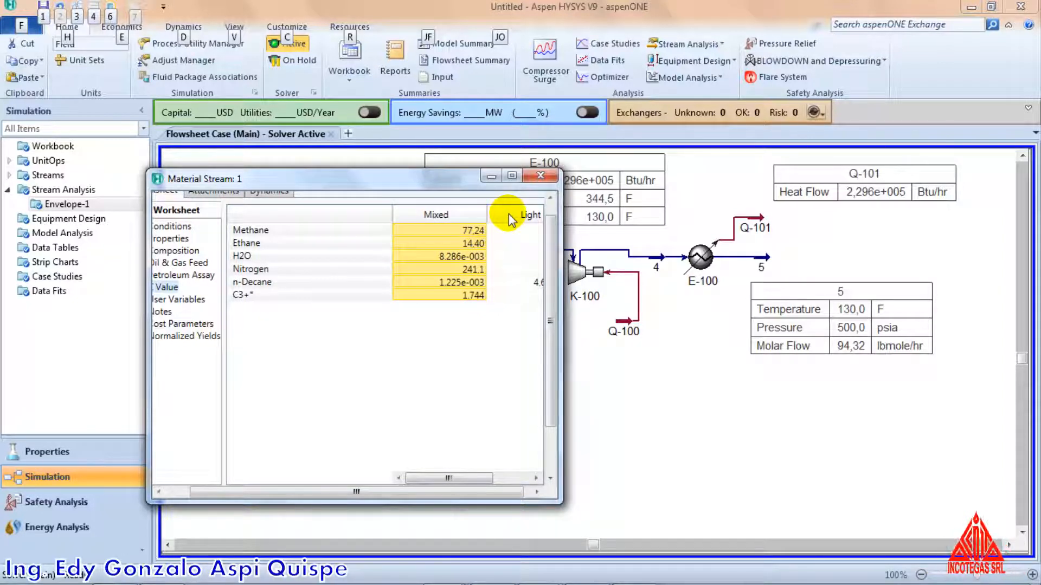
left_click(546, 174)
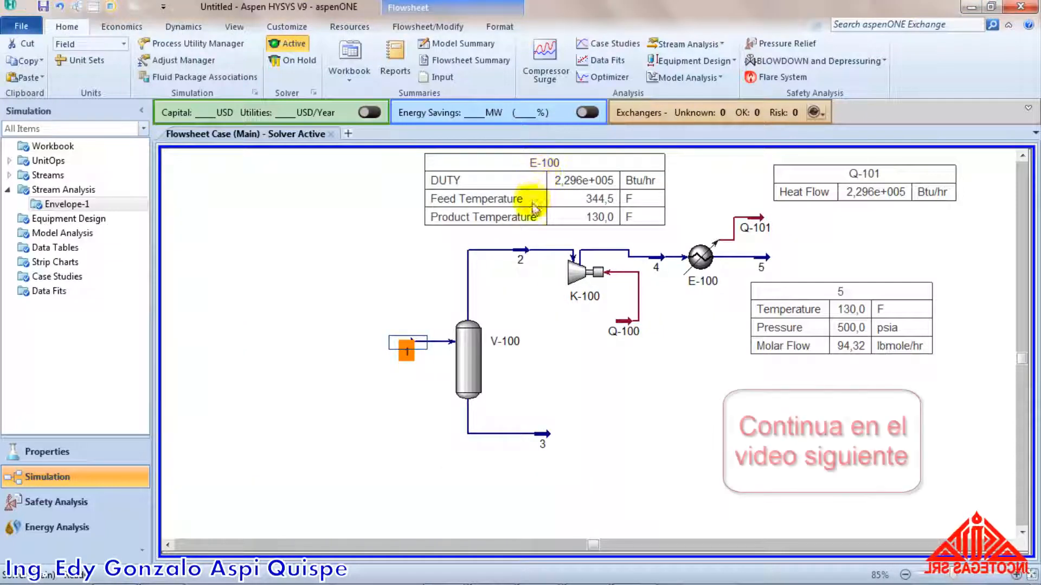